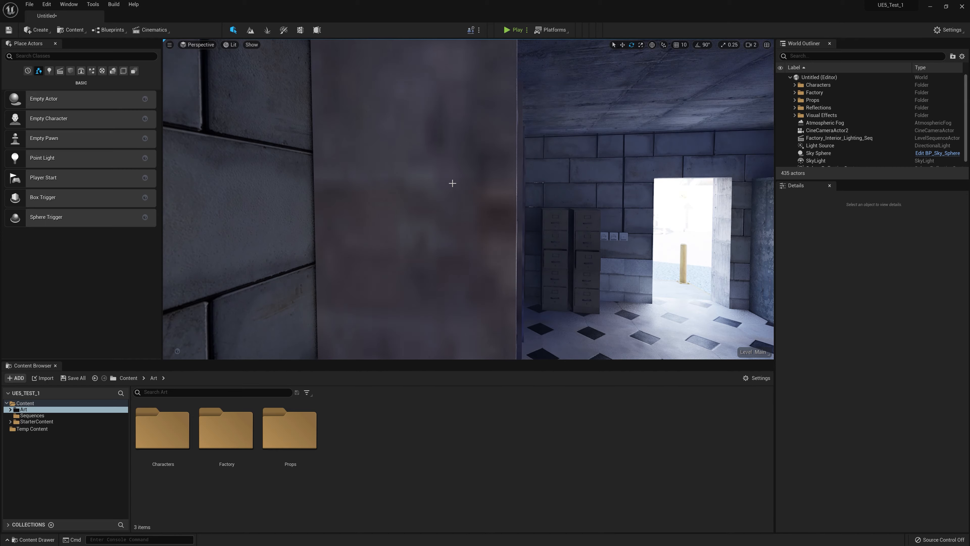
- Set the texture streaming pool size to 3000 with the r.streaming.poolsize console command
{"action": "key", "text": "grave"}
{"action": "type", "text": "r."}
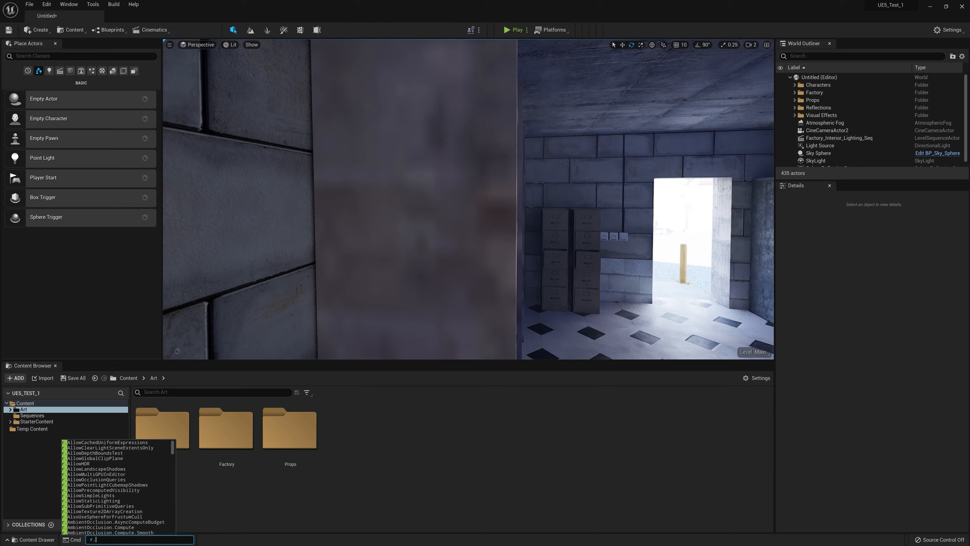
{"action": "type", "text": "streaming.poo"}
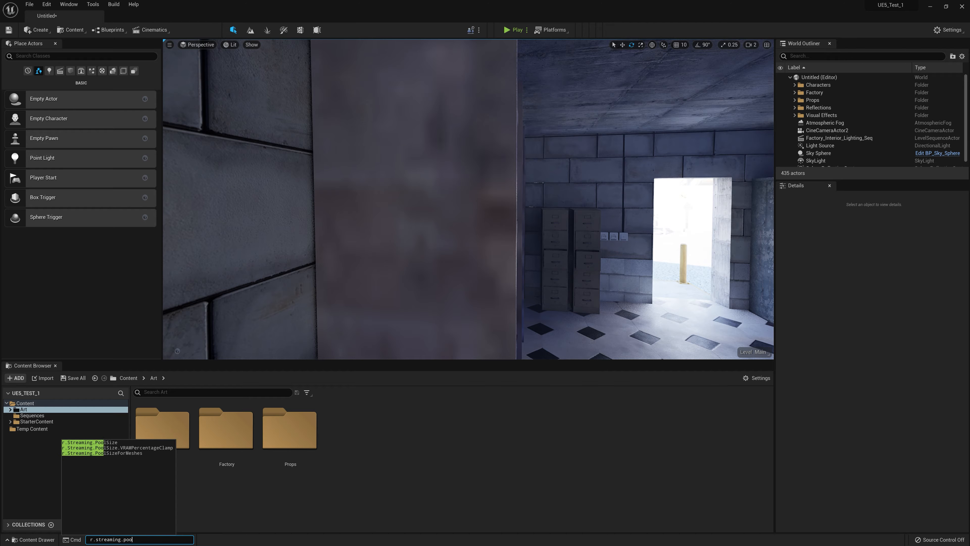
{"action": "type", "text": "lsize 3000"}
{"action": "key", "text": "Return"}
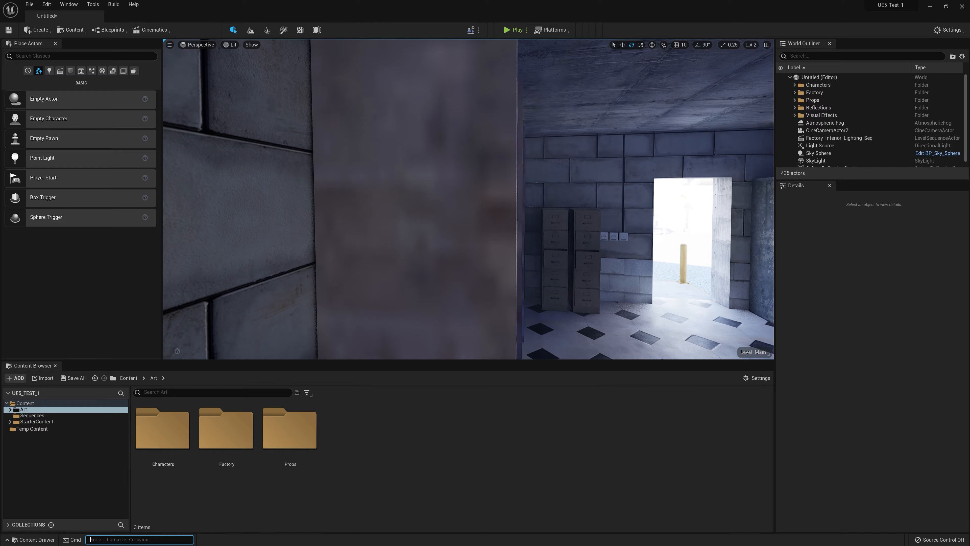
- Try the viewport exposure with Game Settings turned off, using the fixed EV100 value while viewing the room, and restore Game Settings
{"action": "key", "text": "s"}
{"action": "right_click_drag", "start_coordinate": [441, 241], "coordinate": [387, 102]}
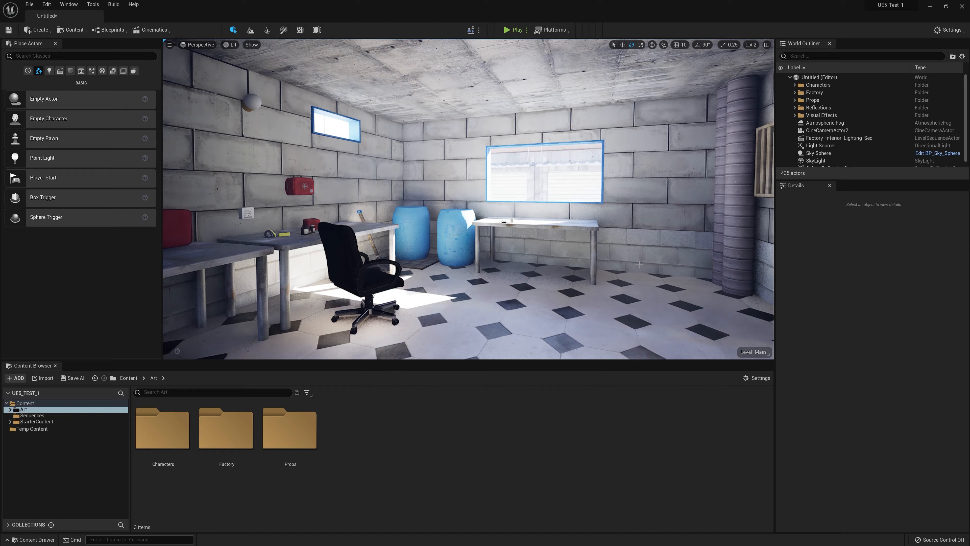
{"action": "left_click", "coordinate": [234, 45]}
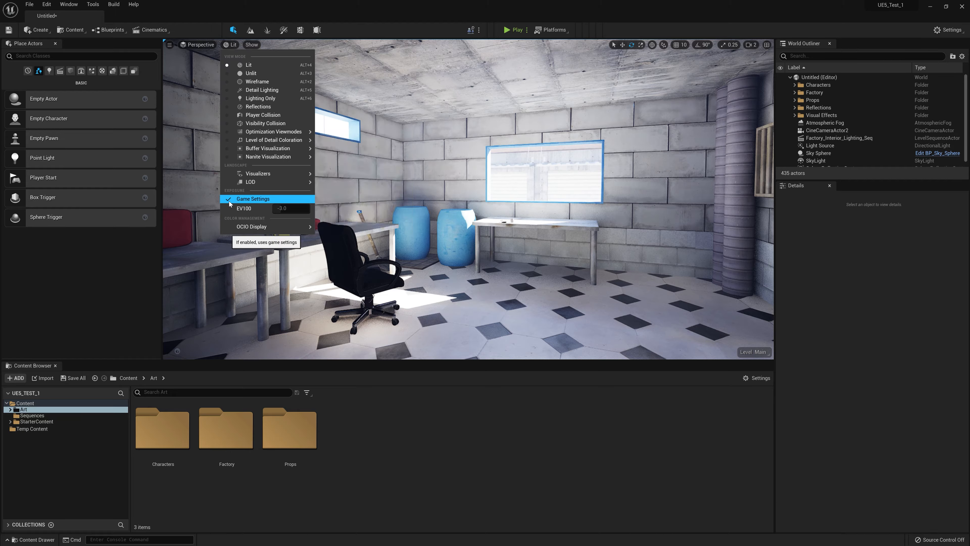
{"action": "left_click", "coordinate": [228, 199]}
{"action": "right_click_drag", "start_coordinate": [512, 205], "coordinate": [355, 197]}
{"action": "left_click", "coordinate": [232, 45]}
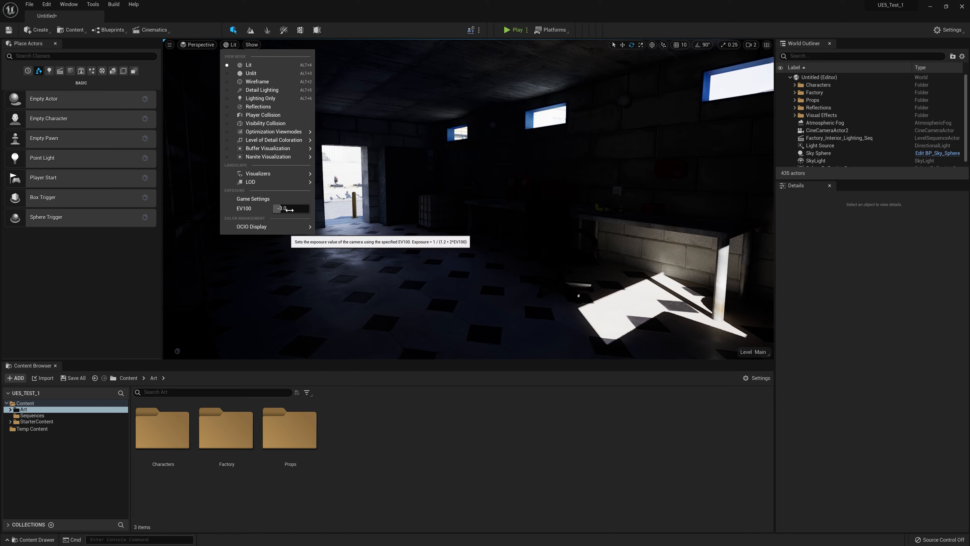
{"action": "right_click_drag", "start_coordinate": [448, 216], "coordinate": [431, 217]}
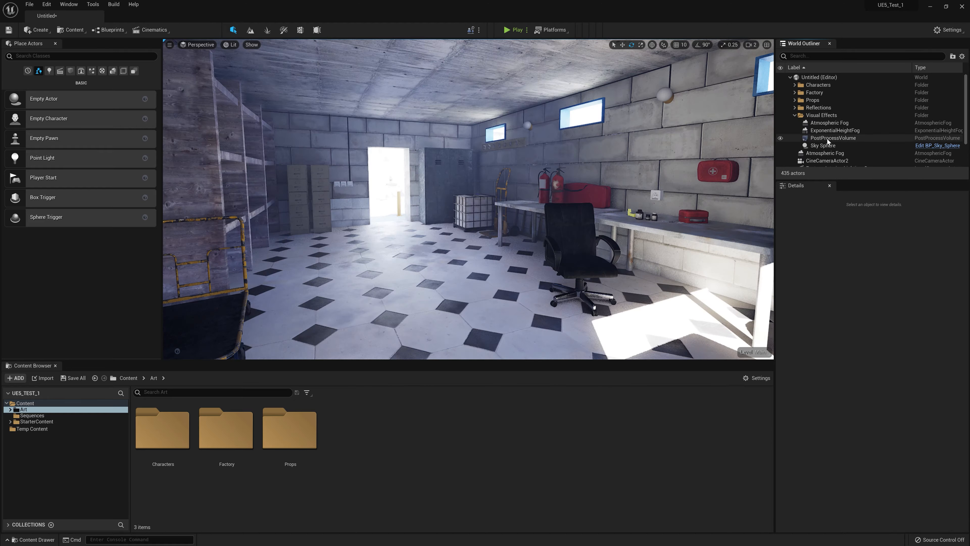
- Enable the PostProcessVolume in the Visual Effects folder
{"action": "left_click", "coordinate": [828, 139]}
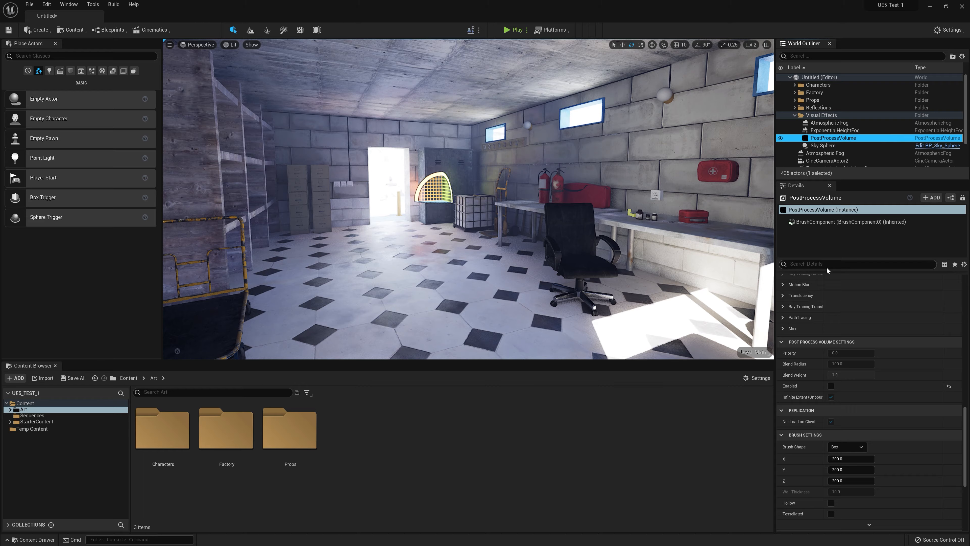
{"action": "left_click", "coordinate": [831, 386]}
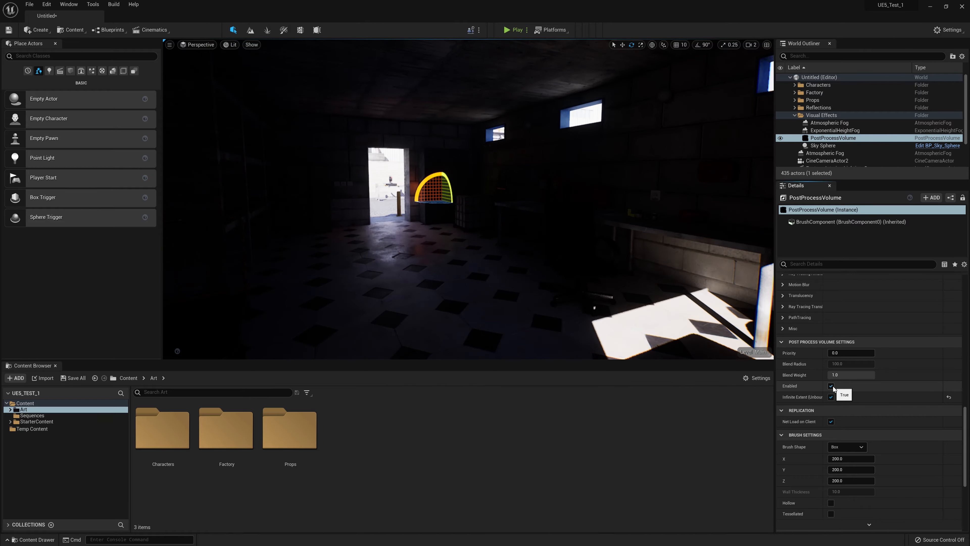
{"action": "scroll", "coordinate": [865, 376], "scroll_direction": "up", "scroll_amount": 10}
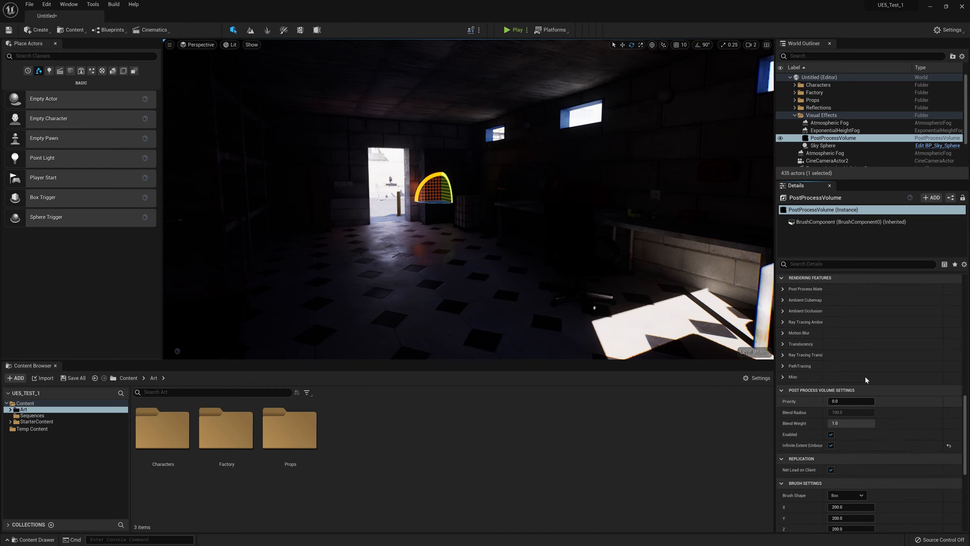
{"action": "scroll", "coordinate": [864, 373], "scroll_direction": "up", "scroll_amount": 8}
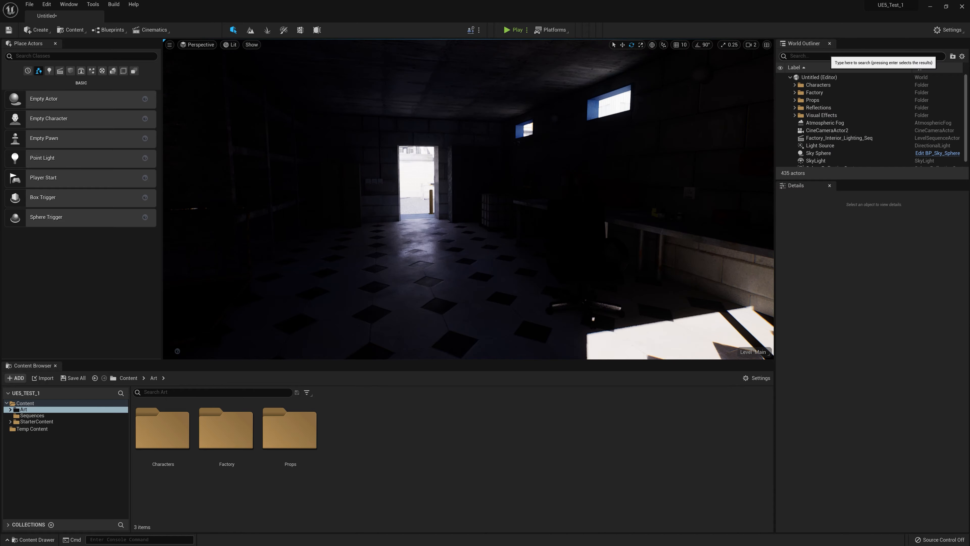
- Rotate the Light Source directional light to about -53.1°, -27.8°, -112.5° so sunlight enters the room from another direction
{"action": "left_click", "coordinate": [821, 145]}
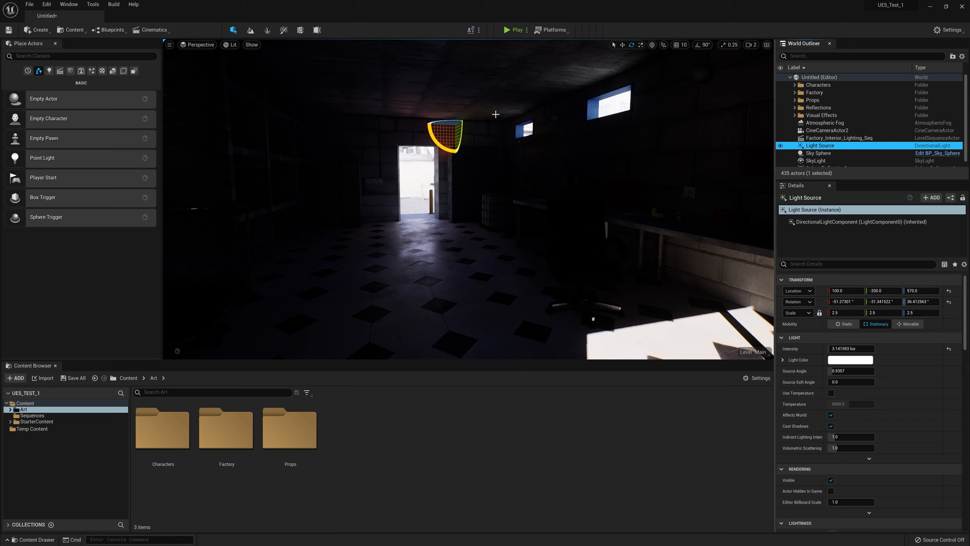
{"action": "left_click_drag", "start_coordinate": [447, 123], "coordinate": [442, 94]}
- Hide the room's ceiling mesh, Factory_Self_polySurface65
{"action": "left_click", "coordinate": [501, 102]}
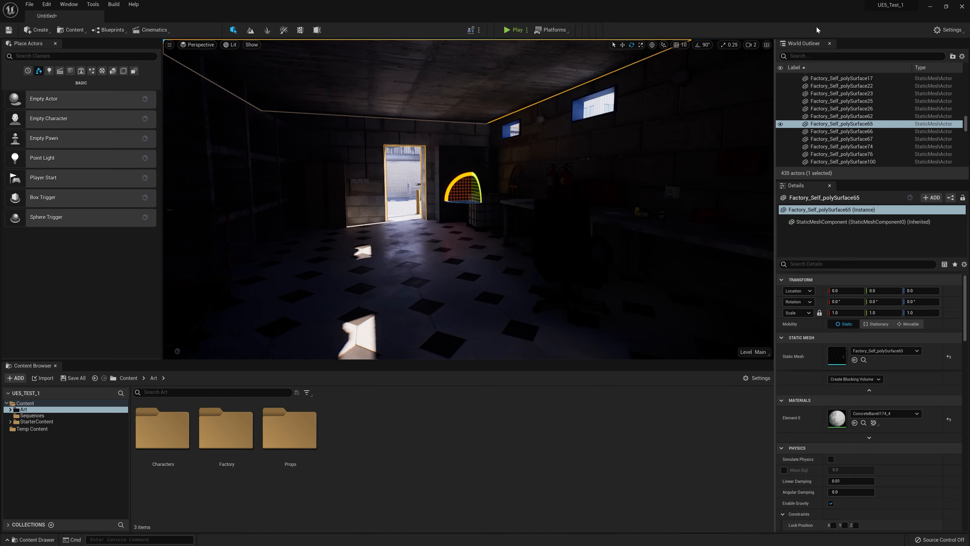
{"action": "left_click", "coordinate": [780, 123]}
{"action": "right_click_drag", "start_coordinate": [468, 199], "coordinate": [451, 237]}
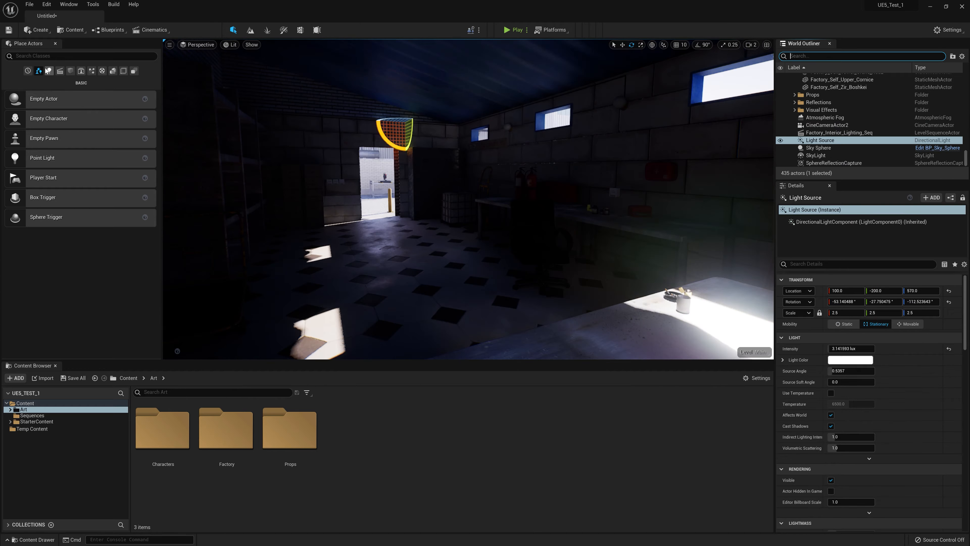
- Add an Exponential Height Fog actor to the room, raise it to a height of about 217, and hide the viewport's editor icons
{"action": "left_click", "coordinate": [51, 56]}
{"action": "type", "text": "heigh"}
{"action": "left_click_drag", "start_coordinate": [61, 81], "coordinate": [354, 212]}
{"action": "left_click_drag", "start_coordinate": [393, 245], "coordinate": [391, 244]}
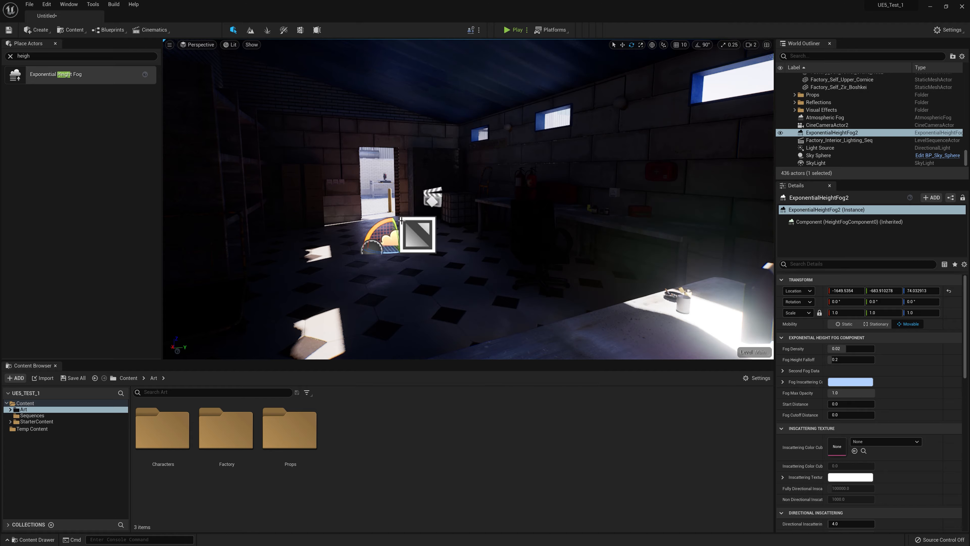
{"action": "left_click_drag", "start_coordinate": [401, 221], "coordinate": [378, 162]}
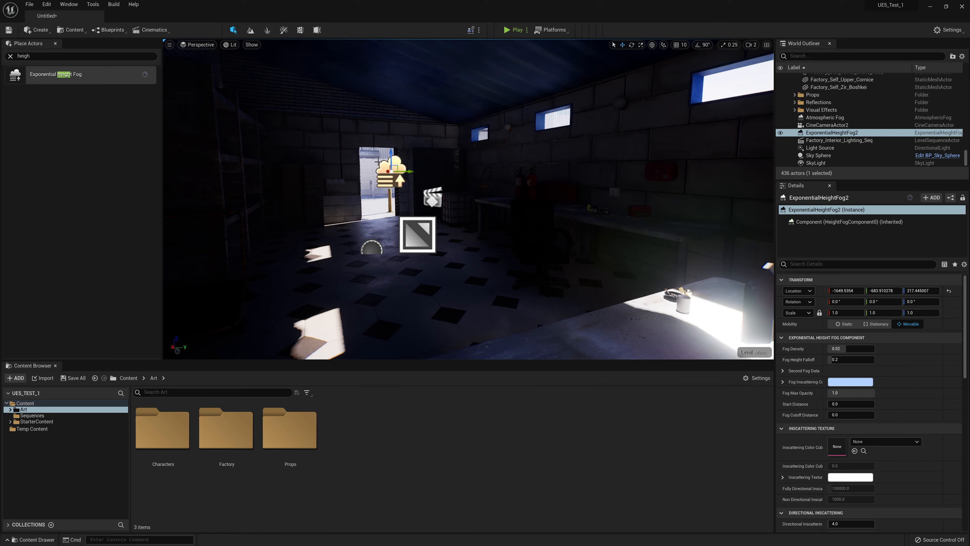
{"action": "key", "text": "g"}
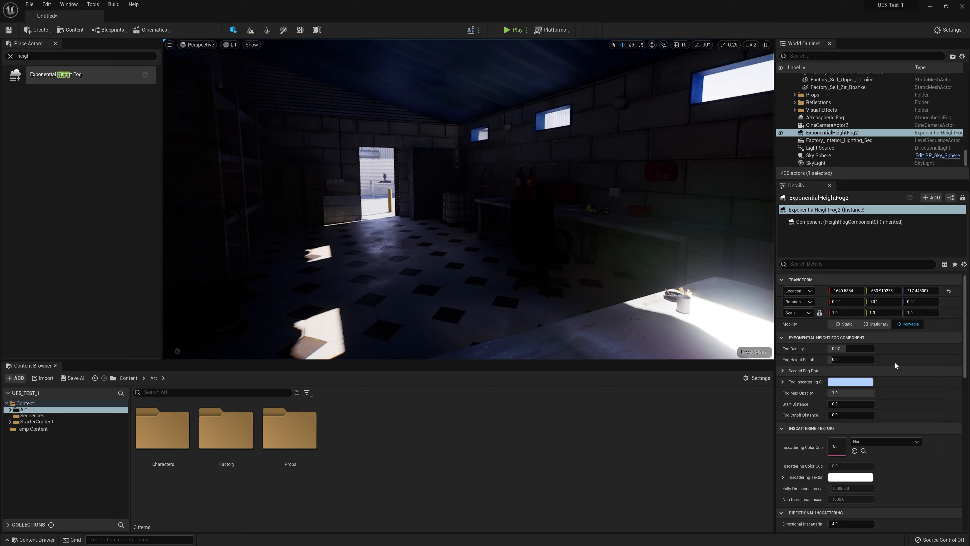
- Set the Light Source's Indirect Lighting Intensity to 2.0 and its Volumetric Scattering Intensity to 100
{"action": "scroll", "coordinate": [878, 357], "scroll_direction": "down", "scroll_amount": 2}
{"action": "scroll", "coordinate": [877, 355], "scroll_direction": "down", "scroll_amount": 10}
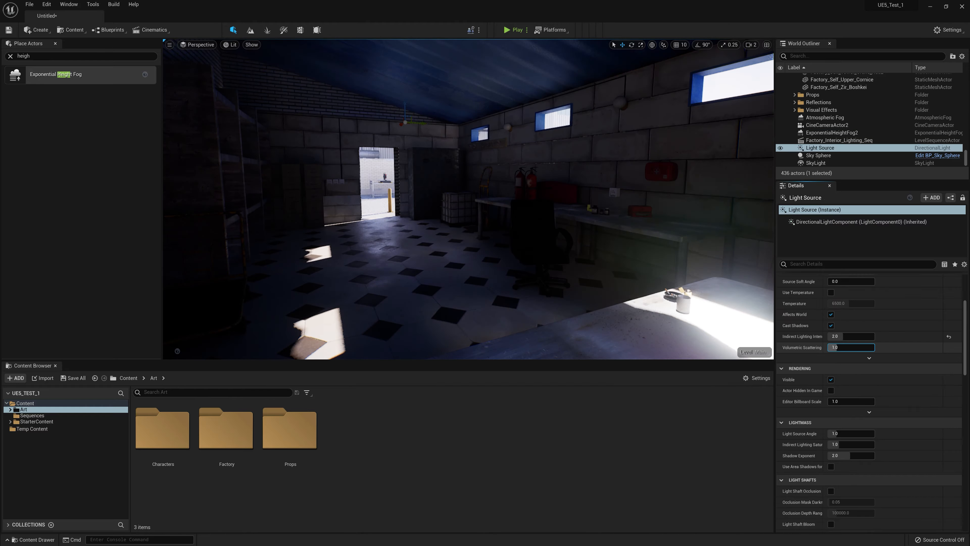
{"action": "left_click_drag", "start_coordinate": [841, 347], "coordinate": [854, 347]}
{"action": "type", "text": "1"}
{"action": "key", "text": "Return"}
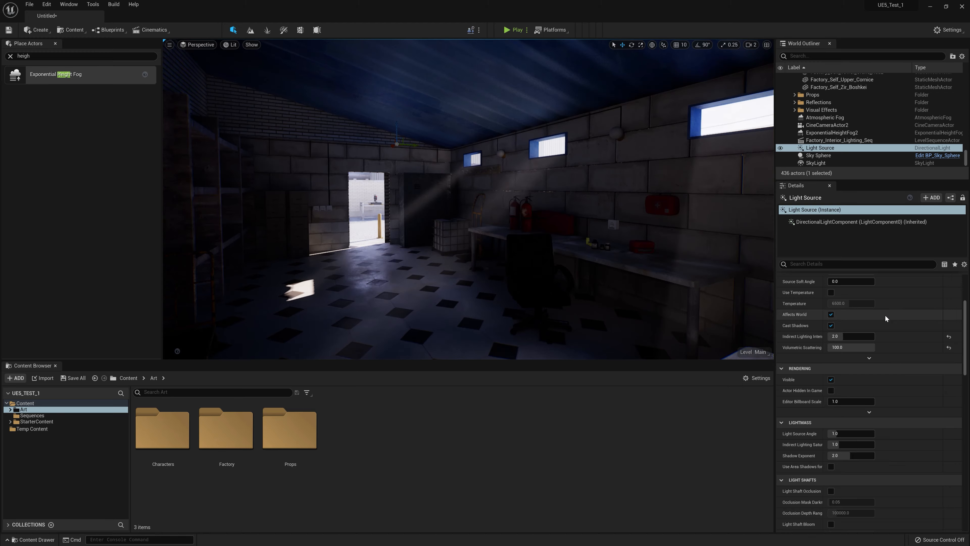
- Enable Use Temperature on the Light Source and warm its temperature to about 4797
{"action": "scroll", "coordinate": [879, 317], "scroll_direction": "up", "scroll_amount": 2}
{"action": "left_click", "coordinate": [831, 317]}
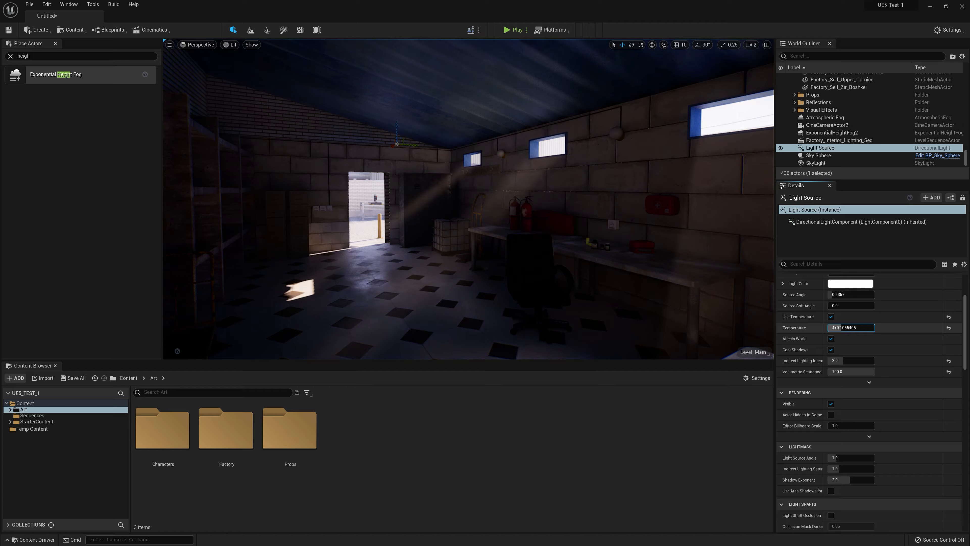
{"action": "left_click", "coordinate": [856, 331]}
- Turn the PostProcessVolume's white balance Temp and Tint overrides off and back on to compare the look
{"action": "left_click", "coordinate": [480, 238]}
{"action": "key", "text": "f"}
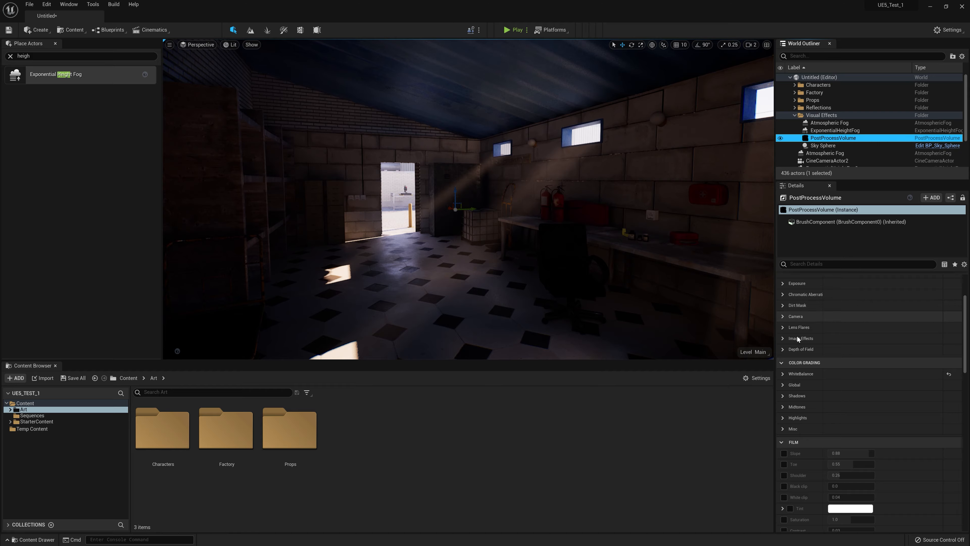
{"action": "scroll", "coordinate": [817, 349], "scroll_direction": "down", "scroll_amount": 2}
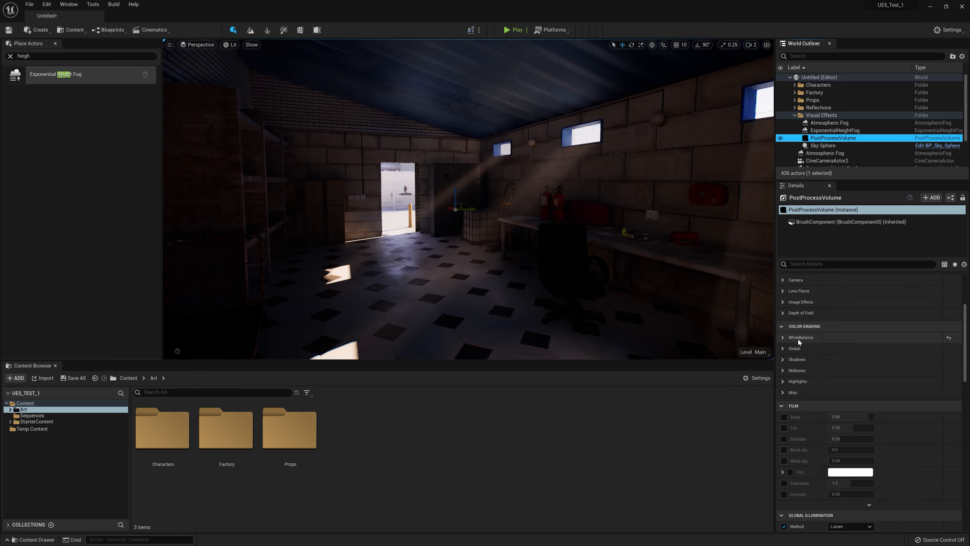
{"action": "left_click", "coordinate": [783, 337]}
{"action": "left_click", "coordinate": [790, 359]}
{"action": "left_click", "coordinate": [789, 360]}
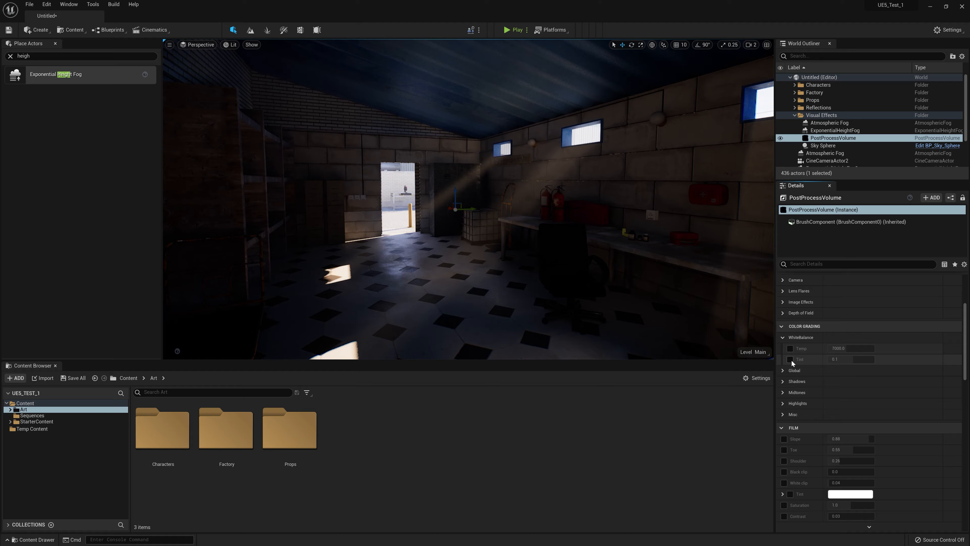
{"action": "left_click", "coordinate": [789, 359]}
{"action": "left_click", "coordinate": [790, 349]}
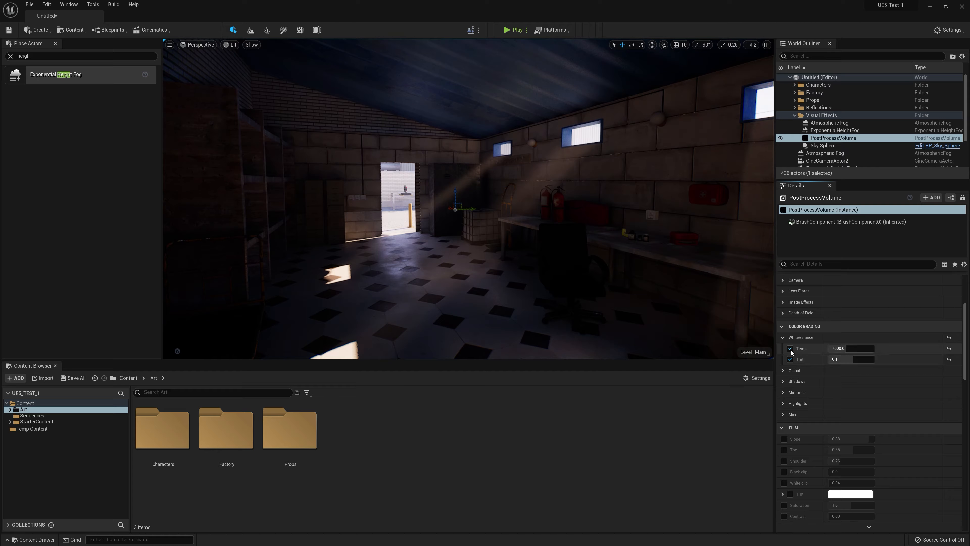
- Test the PostProcessVolume's Lumen Final Gather Quality at 2.0 and at 0.25
{"action": "scroll", "coordinate": [787, 344], "scroll_direction": "down", "scroll_amount": 8}
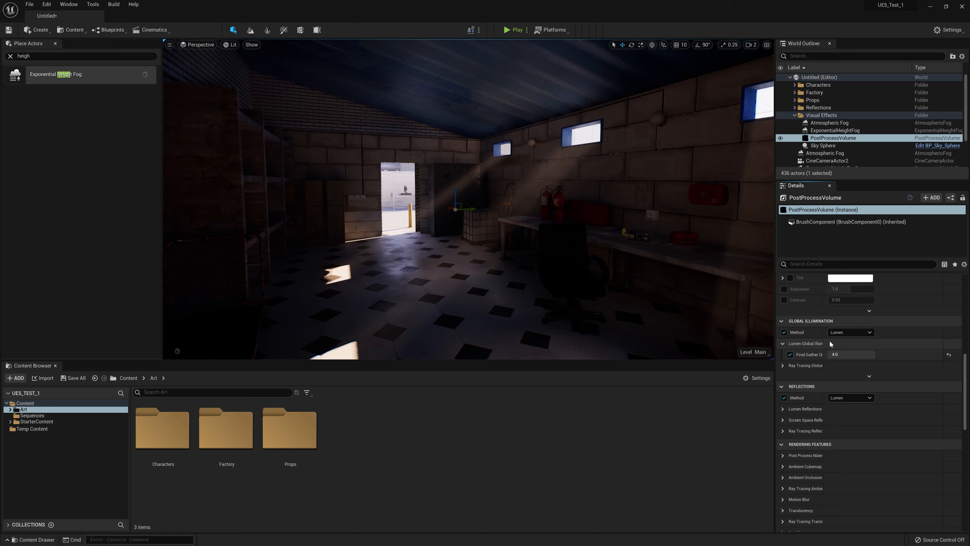
{"action": "left_click_drag", "start_coordinate": [822, 333], "coordinate": [848, 333]}
{"action": "left_click", "coordinate": [875, 355]}
{"action": "type", "text": "2.0"}
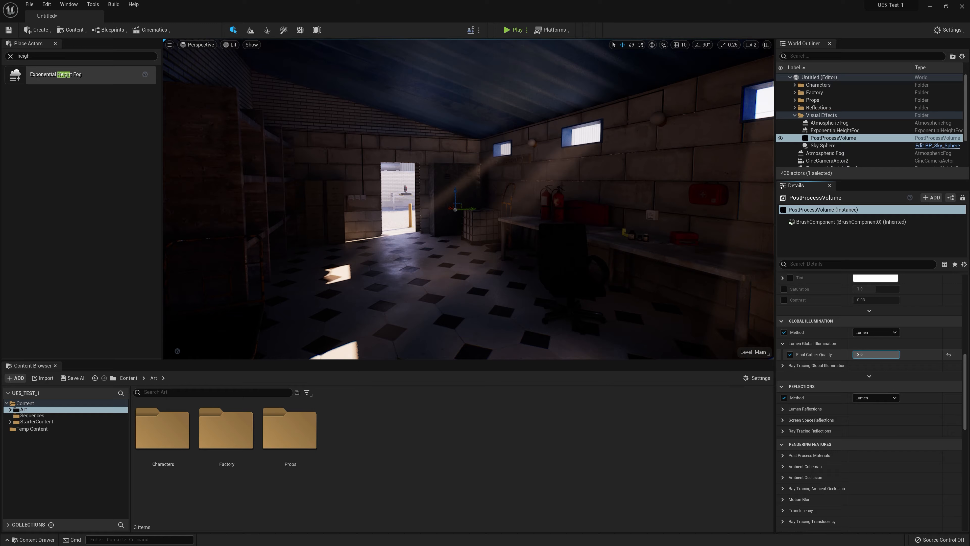
{"action": "key", "text": "BackSpace"}
{"action": "key", "text": "BackSpace"}
{"action": "key", "text": "BackSpace"}
{"action": "type", "text": "0.25"}
{"action": "key", "text": "Return"}
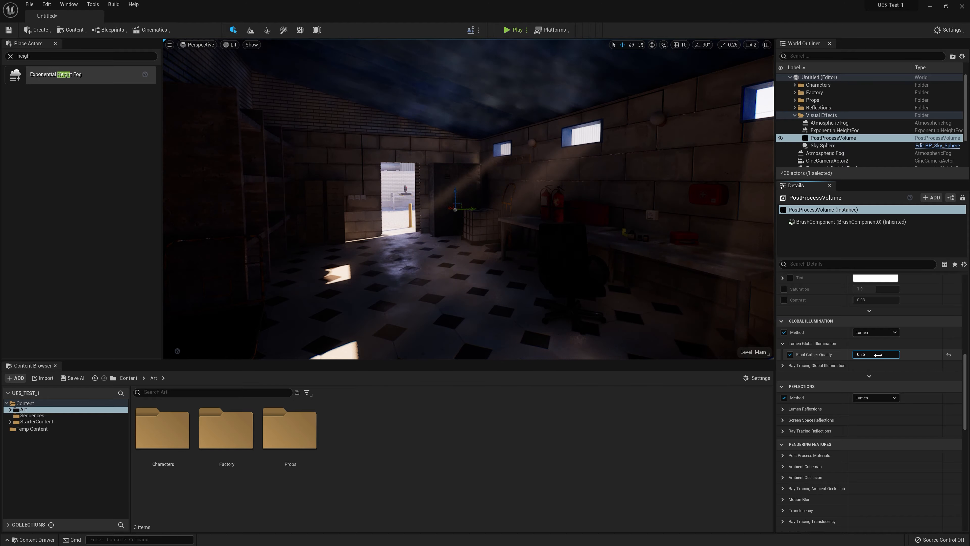
- Reset the Lumen Final Gather Quality to its default and inspect the room's lighting
{"action": "mouse_move", "coordinate": [635, 232]}
{"action": "right_mouse_down"}
{"action": "mouse_move", "coordinate": [634, 214]}
{"action": "mouse_move", "coordinate": [627, 237]}
{"action": "mouse_move", "coordinate": [649, 237]}
{"action": "right_mouse_up"}
{"action": "left_click", "coordinate": [949, 354]}
{"action": "right_click_drag", "start_coordinate": [516, 147], "coordinate": [535, 187]}
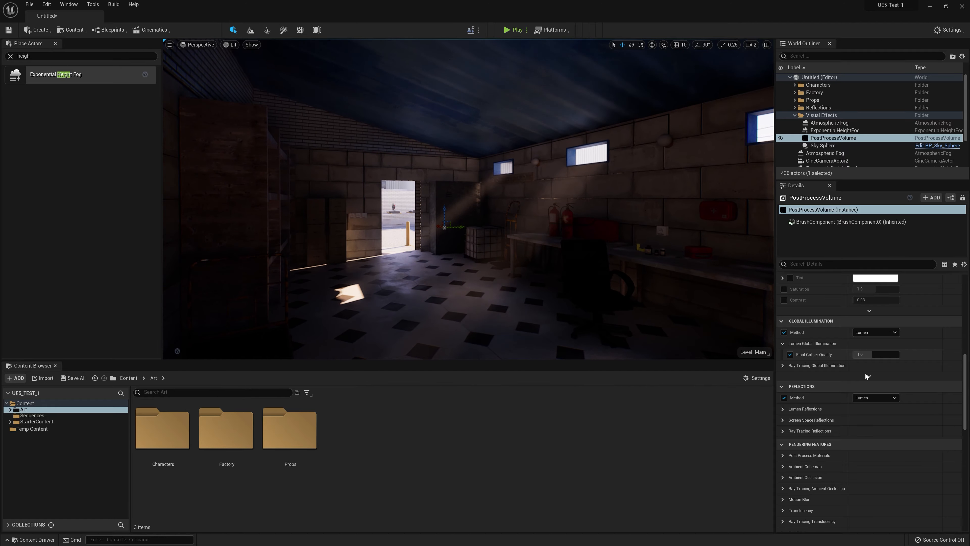
- Raise the Lumen Final Gather Quality to 2.0 and on to 4.0, leaving it at 4.0
{"action": "mouse_move", "coordinate": [860, 354]}
{"action": "left_mouse_down"}
{"action": "mouse_move", "coordinate": [875, 354]}
{"action": "mouse_move", "coordinate": [860, 353]}
{"action": "left_mouse_up"}
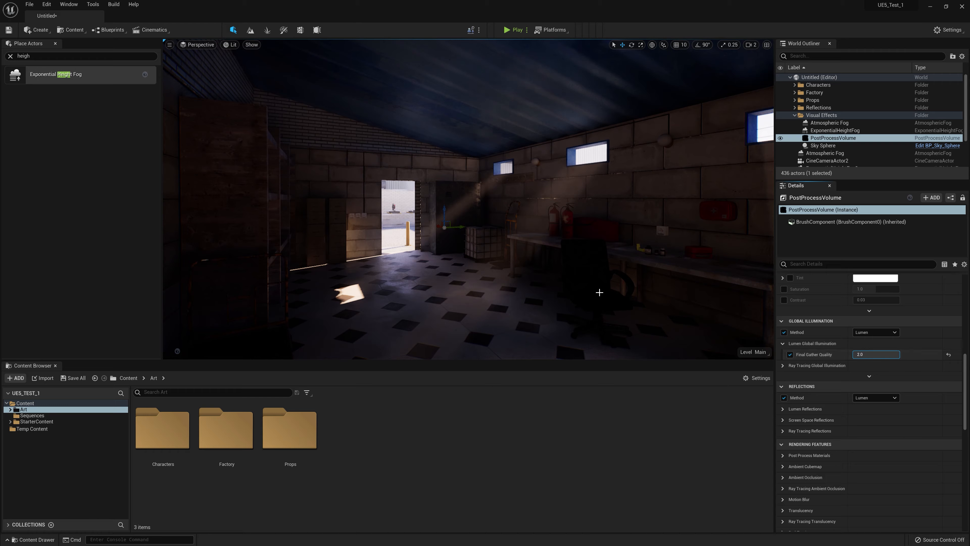
{"action": "left_click", "coordinate": [864, 354]}
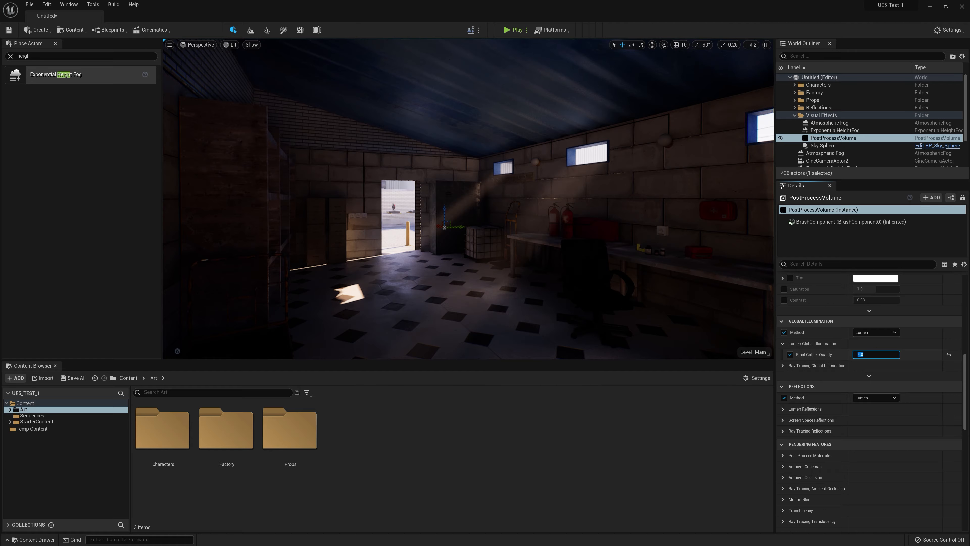
{"action": "key", "text": "Return"}
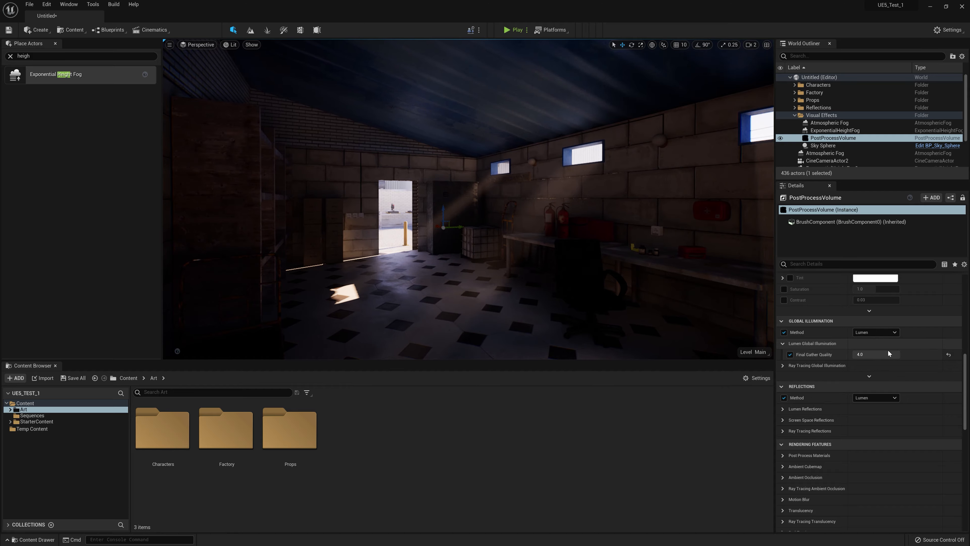
{"action": "left_click", "coordinate": [890, 353]}
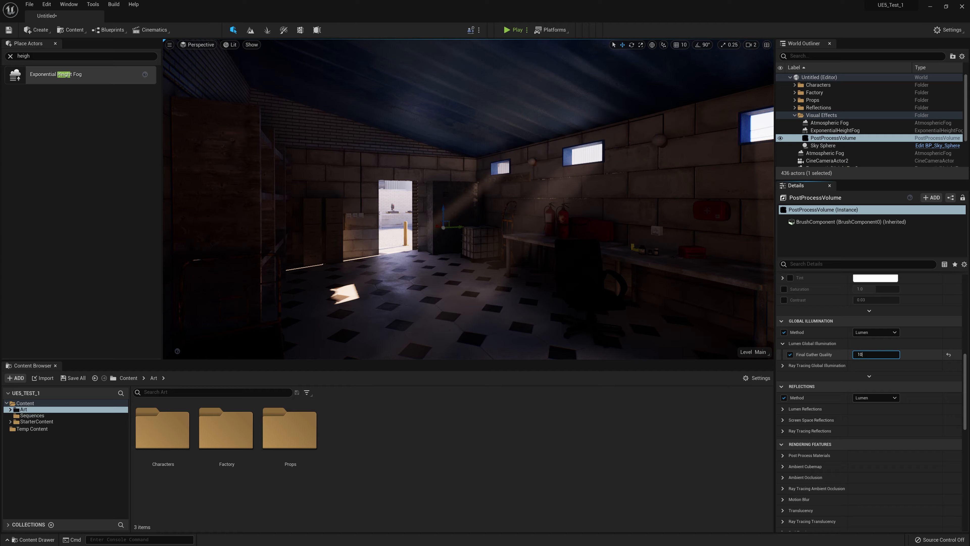
{"action": "left_click", "coordinate": [905, 340]}
- Switch the Global Illumination method to None and Screen Space (Beta) for comparison, and return it to Lumen
{"action": "left_click", "coordinate": [863, 332]}
{"action": "left_click", "coordinate": [877, 341]}
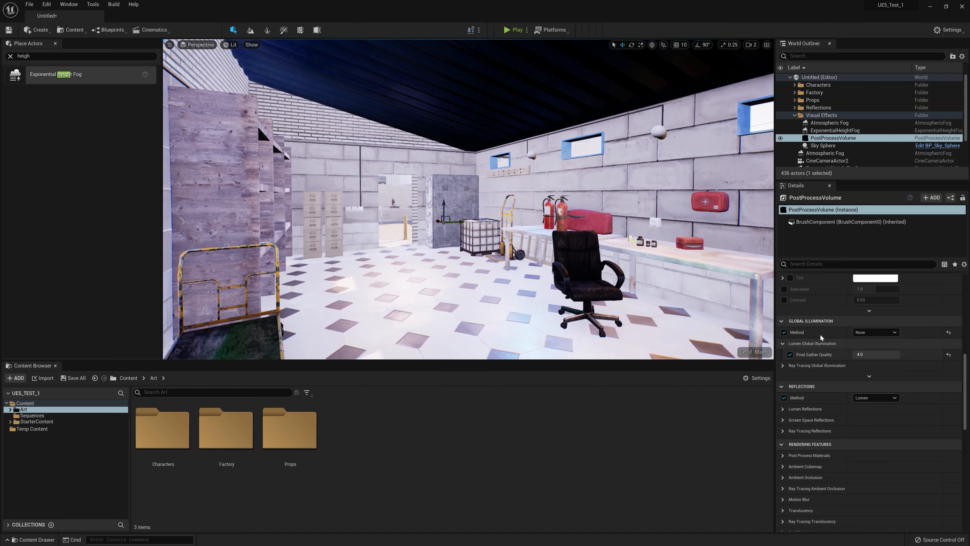
{"action": "left_click", "coordinate": [854, 332]}
{"action": "left_click", "coordinate": [875, 355]}
{"action": "left_click", "coordinate": [876, 332]}
{"action": "left_click", "coordinate": [872, 346]}
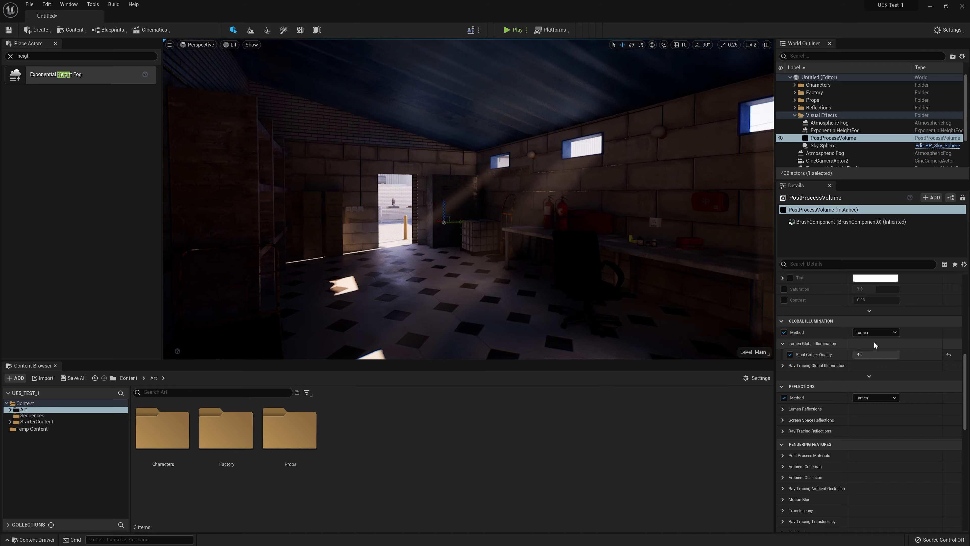
- Switch the Reflections method to None, inspect the floor up close, and return the method to Lumen
{"action": "left_click", "coordinate": [875, 332]}
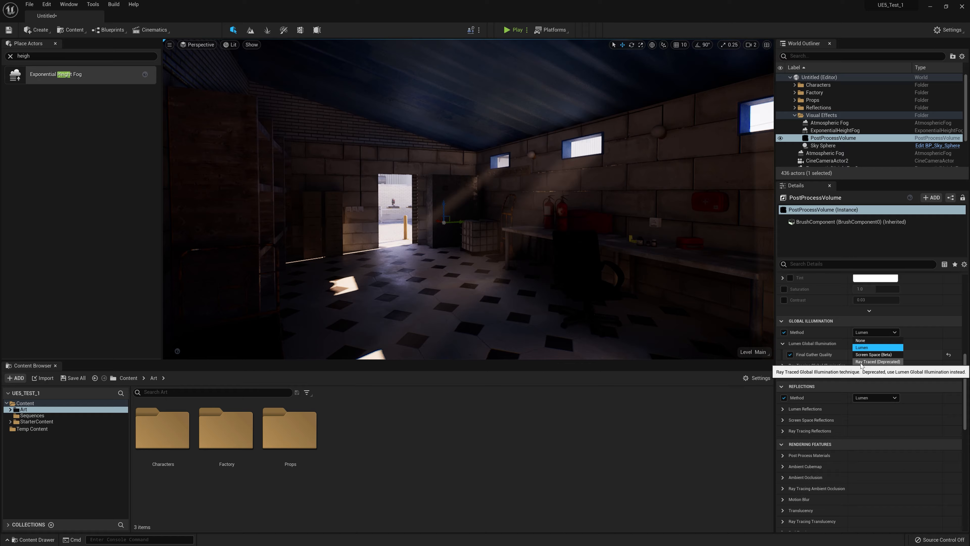
{"action": "left_click", "coordinate": [874, 398]}
{"action": "left_click", "coordinate": [873, 397]}
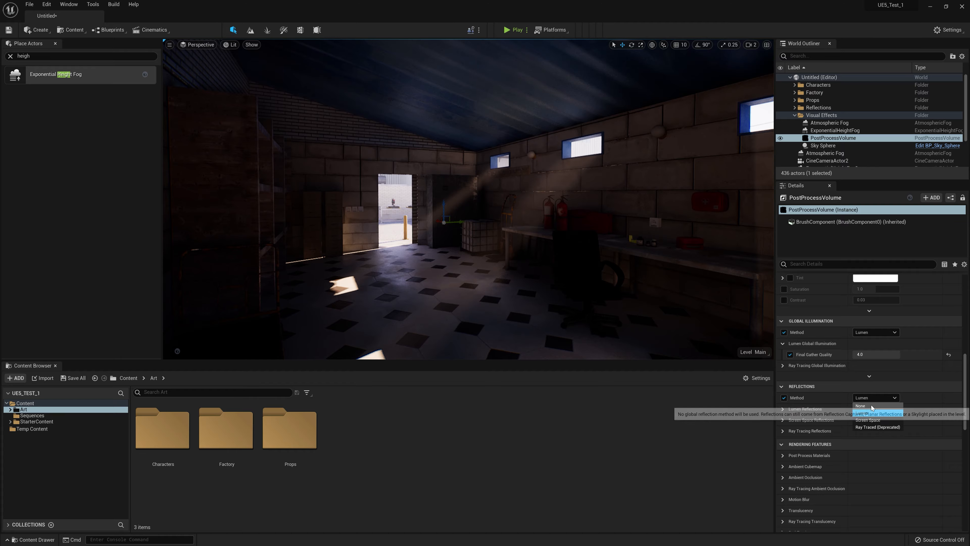
{"action": "left_click", "coordinate": [871, 406]}
{"action": "right_click_drag", "start_coordinate": [565, 214], "coordinate": [544, 260]}
{"action": "key", "text": "w"}
{"action": "key", "text": "s"}
{"action": "mouse_move", "coordinate": [654, 305]}
{"action": "right_mouse_down"}
{"action": "mouse_move", "coordinate": [655, 274]}
{"action": "mouse_move", "coordinate": [654, 306]}
{"action": "right_mouse_up"}
{"action": "key", "text": "w"}
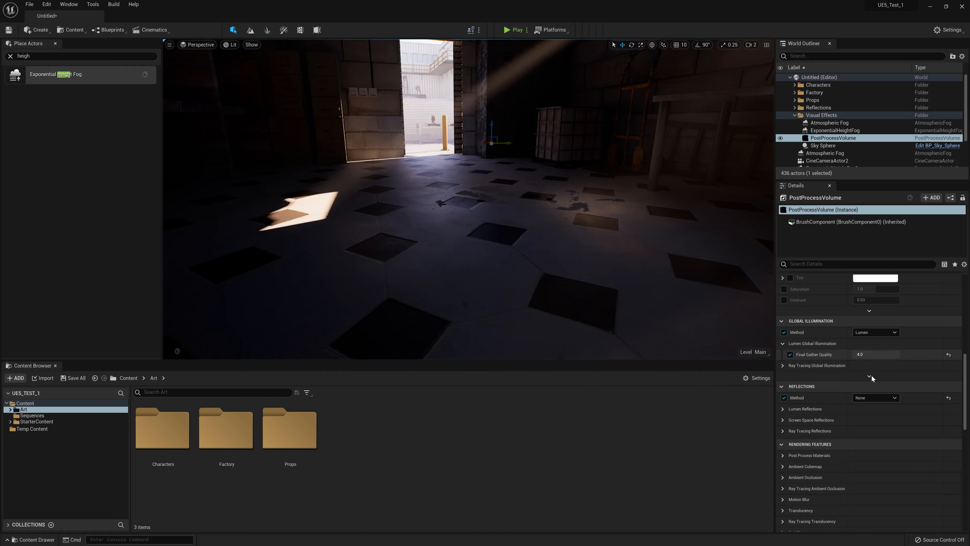
{"action": "left_click", "coordinate": [875, 397]}
{"action": "left_click", "coordinate": [874, 410]}
- Open the floor mesh's Floor_1 material, feed a new constant of 0 into Roughness, apply the change and close the material
{"action": "left_click", "coordinate": [533, 242]}
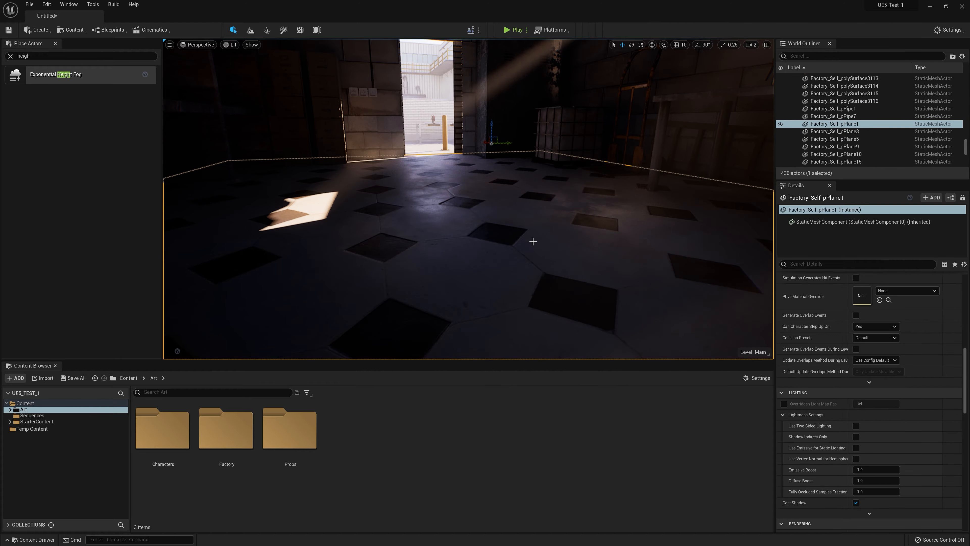
{"action": "scroll", "coordinate": [852, 325], "scroll_direction": "up", "scroll_amount": 15}
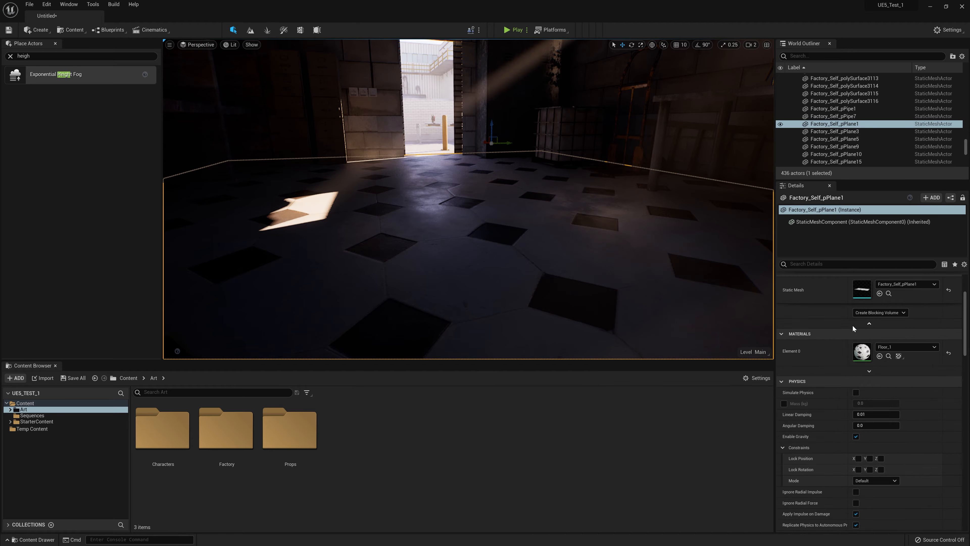
{"action": "double_click", "coordinate": [863, 350]}
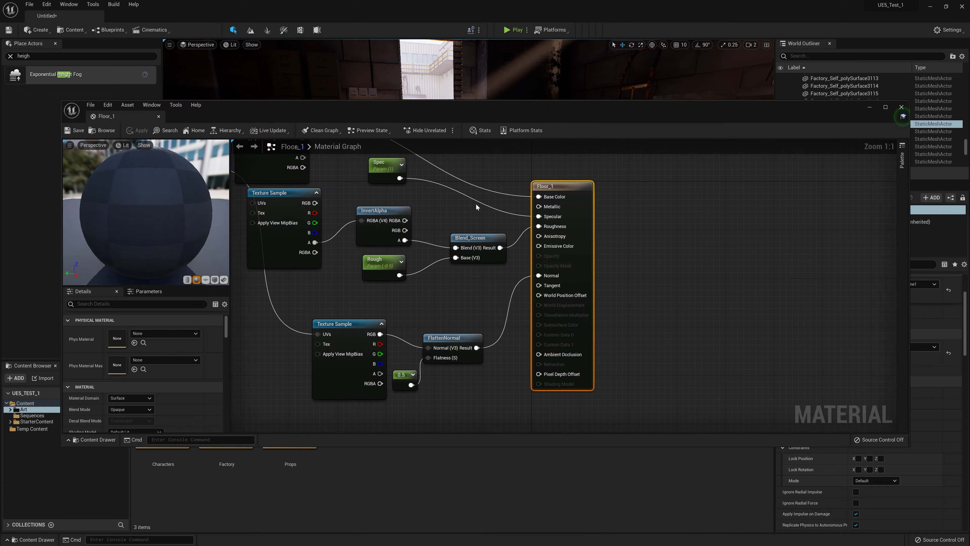
{"action": "left_click", "coordinate": [550, 249]}
{"action": "left_click_drag", "start_coordinate": [560, 260], "coordinate": [636, 261]}
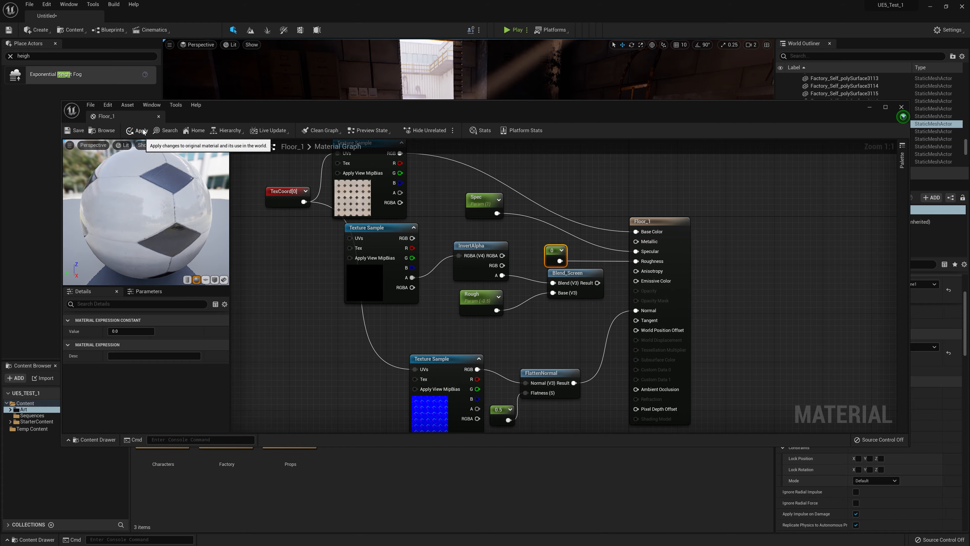
{"action": "left_click", "coordinate": [901, 107]}
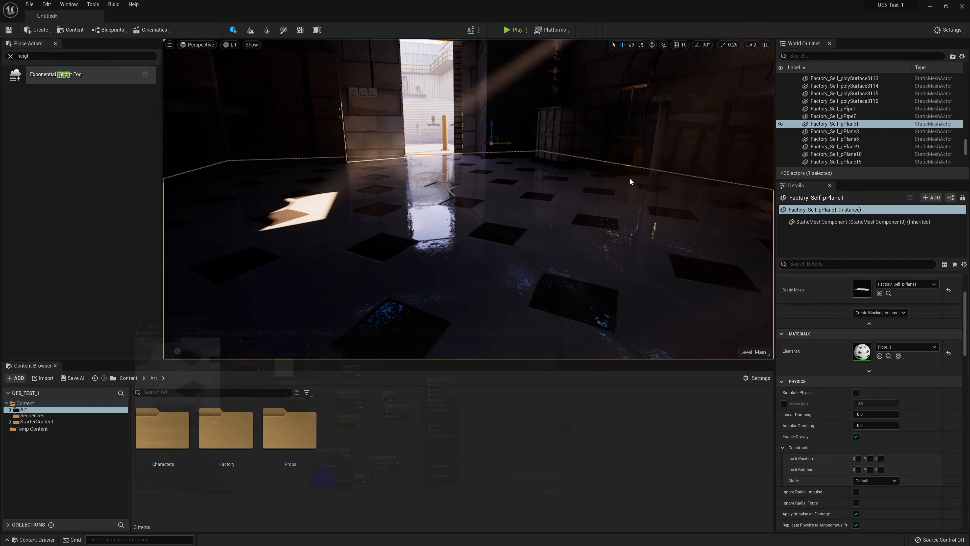
- View the glossy floor from farther back, search the World Outliner for "post" and select the PostProcessVolume
{"action": "mouse_move", "coordinate": [535, 229]}
{"action": "right_mouse_down"}
{"action": "mouse_move", "coordinate": [522, 226]}
{"action": "mouse_move", "coordinate": [539, 230]}
{"action": "right_mouse_up"}
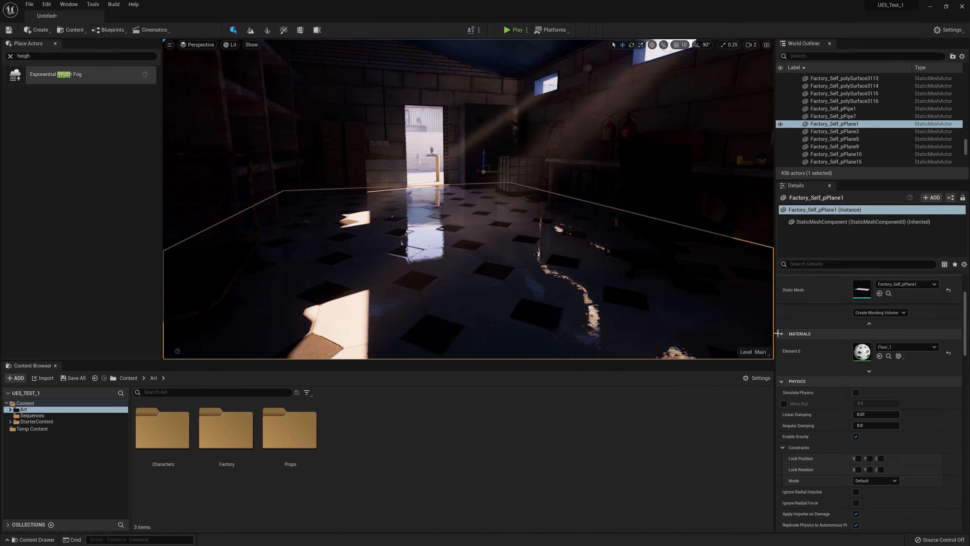
{"action": "left_click", "coordinate": [840, 56]}
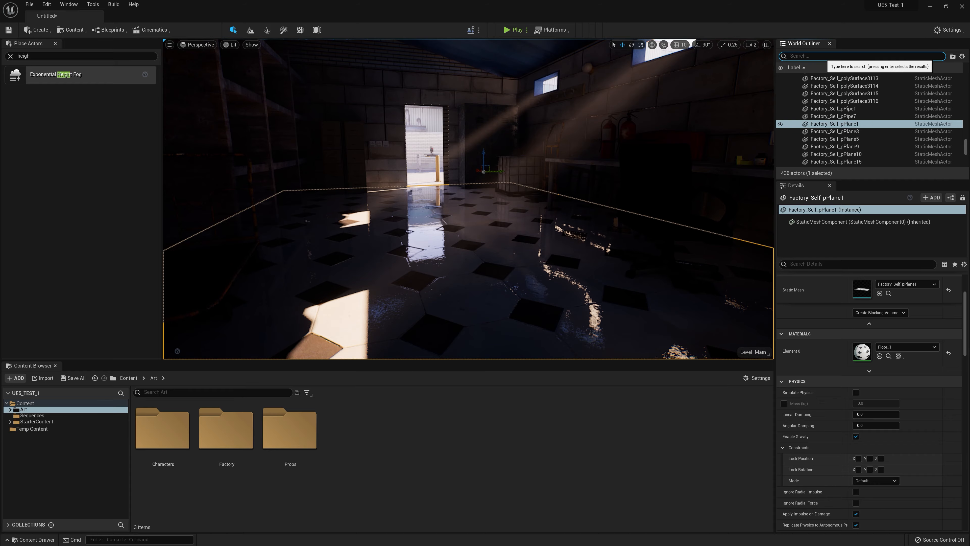
{"action": "type", "text": "post"}
{"action": "left_click", "coordinate": [847, 91]}
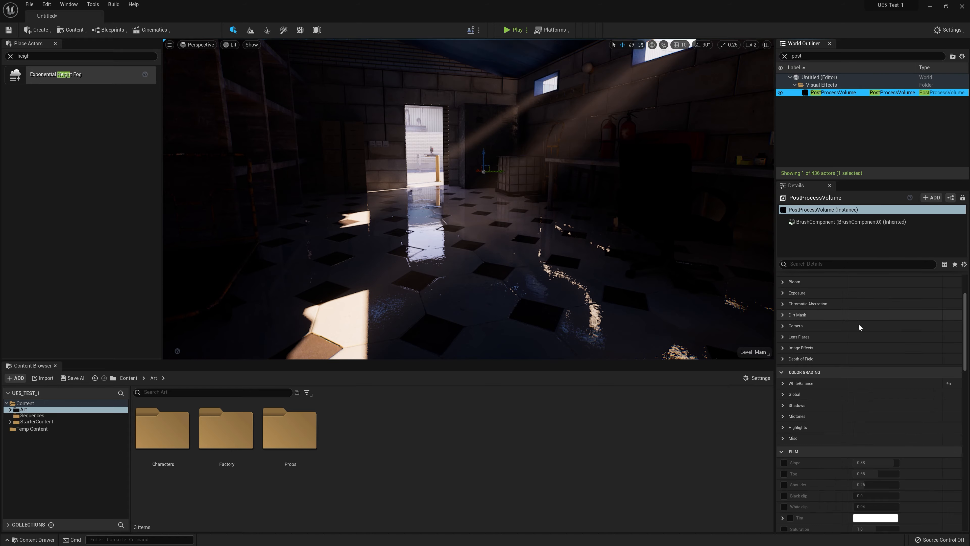
- Try a higher Lumen Reflections Quality, reset it to its default and disable its override
{"action": "scroll", "coordinate": [807, 379], "scroll_direction": "down", "scroll_amount": 9}
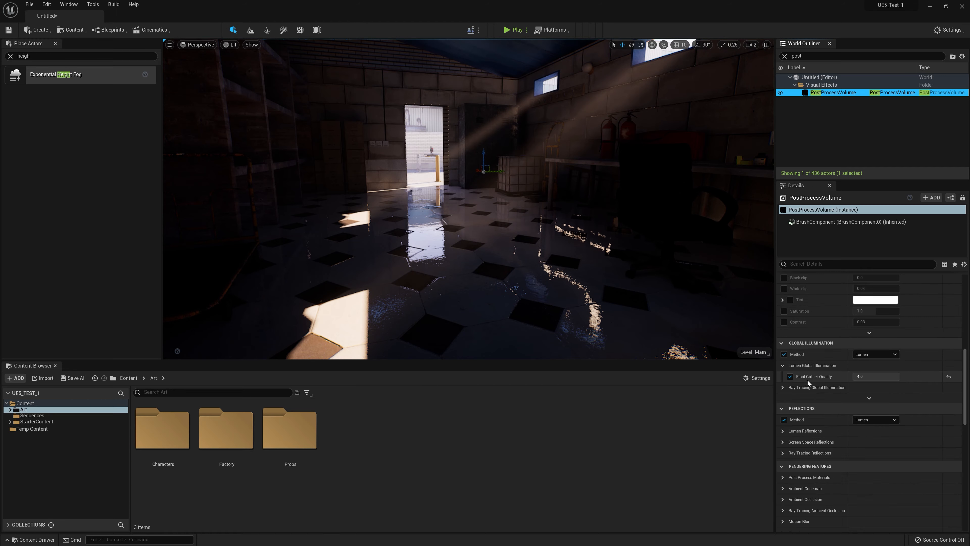
{"action": "scroll", "coordinate": [807, 380], "scroll_direction": "down", "scroll_amount": 3}
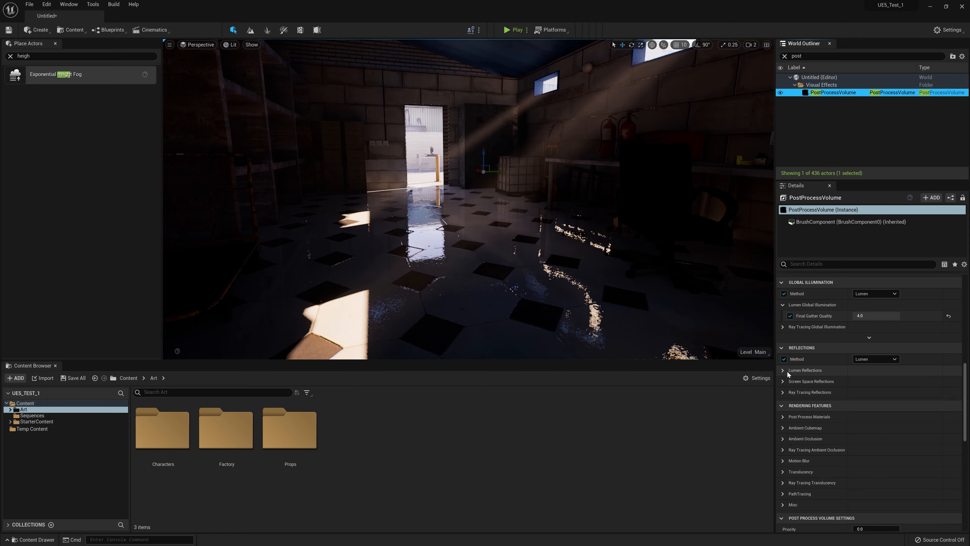
{"action": "left_click", "coordinate": [782, 370]}
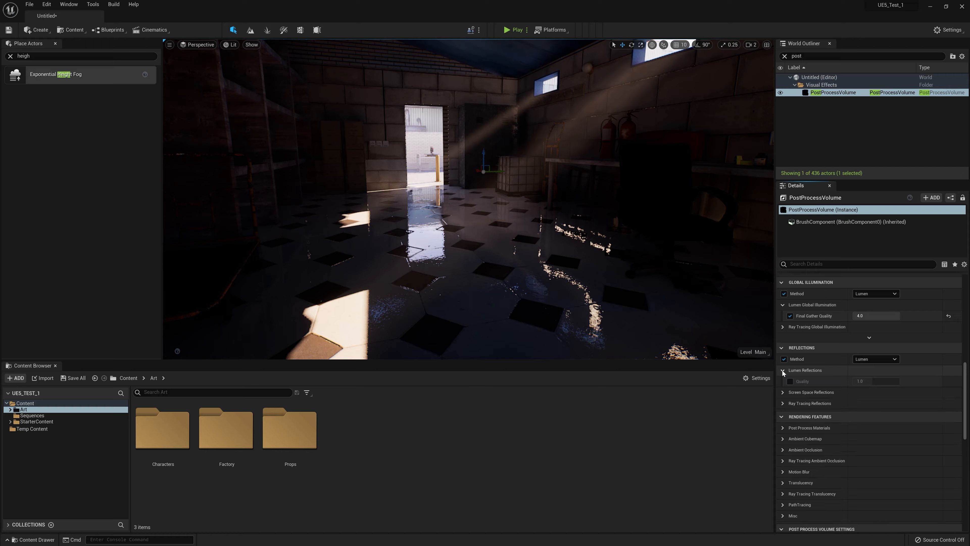
{"action": "left_click", "coordinate": [790, 381]}
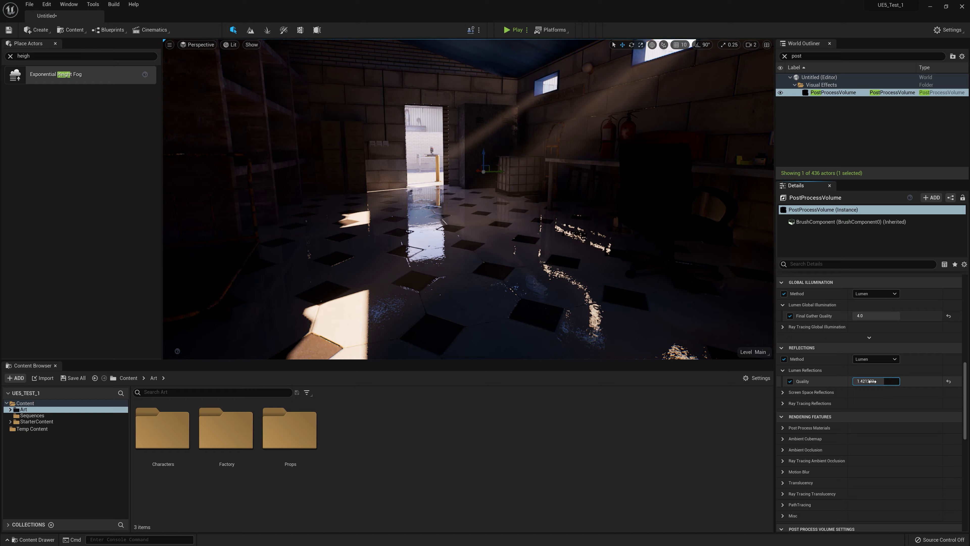
{"action": "left_click", "coordinate": [949, 381]}
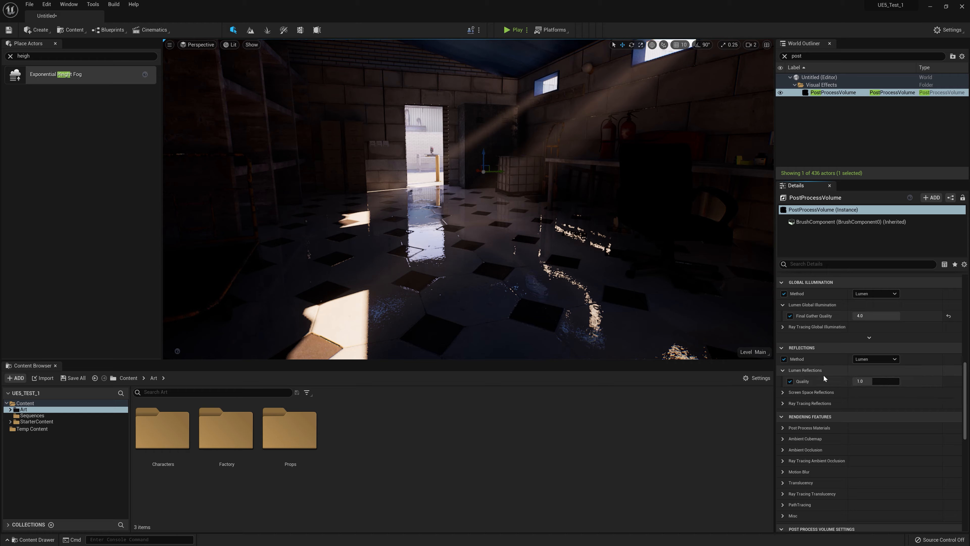
{"action": "left_click", "coordinate": [790, 382]}
{"action": "left_click", "coordinate": [782, 370]}
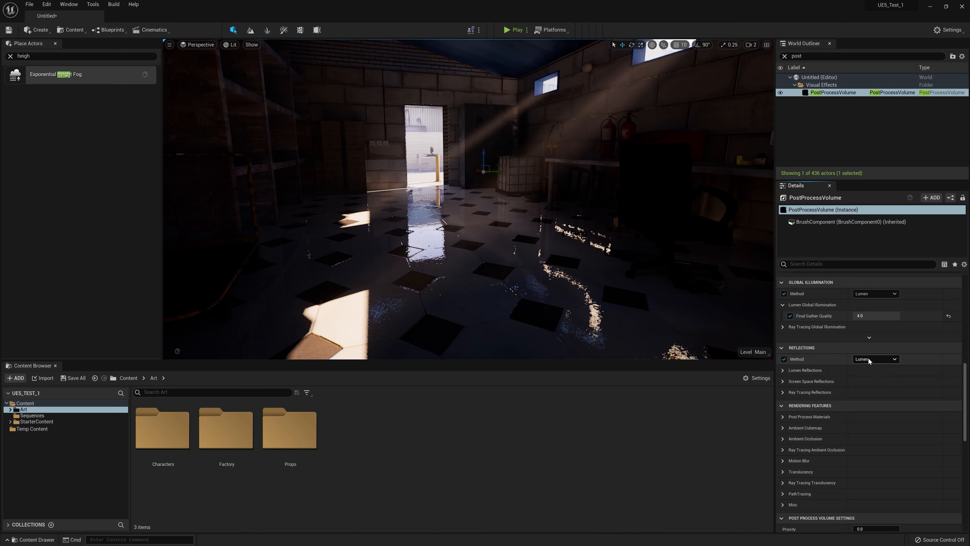
- Compare the floor with the Reflections method set to None and to Screen Space, and return it to Lumen
{"action": "left_click", "coordinate": [868, 358]}
{"action": "left_click", "coordinate": [868, 367]}
{"action": "right_click_drag", "start_coordinate": [627, 245], "coordinate": [573, 252]}
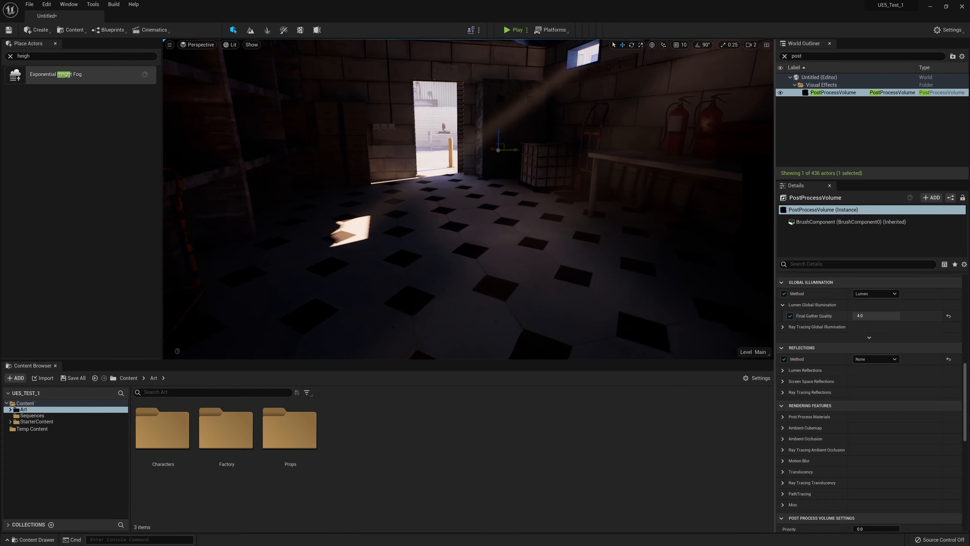
{"action": "left_click", "coordinate": [876, 359]}
{"action": "left_click", "coordinate": [868, 378]}
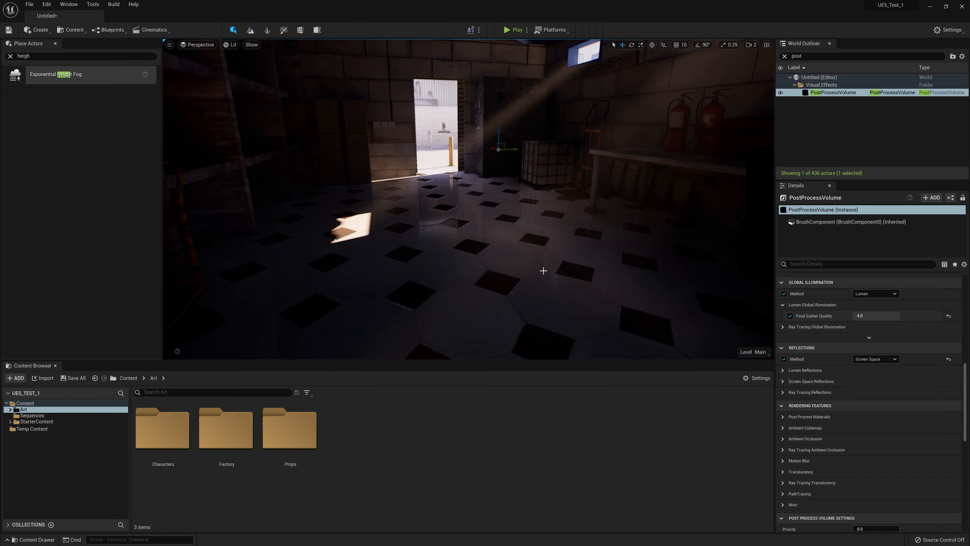
{"action": "right_click_drag", "start_coordinate": [543, 271], "coordinate": [558, 230]}
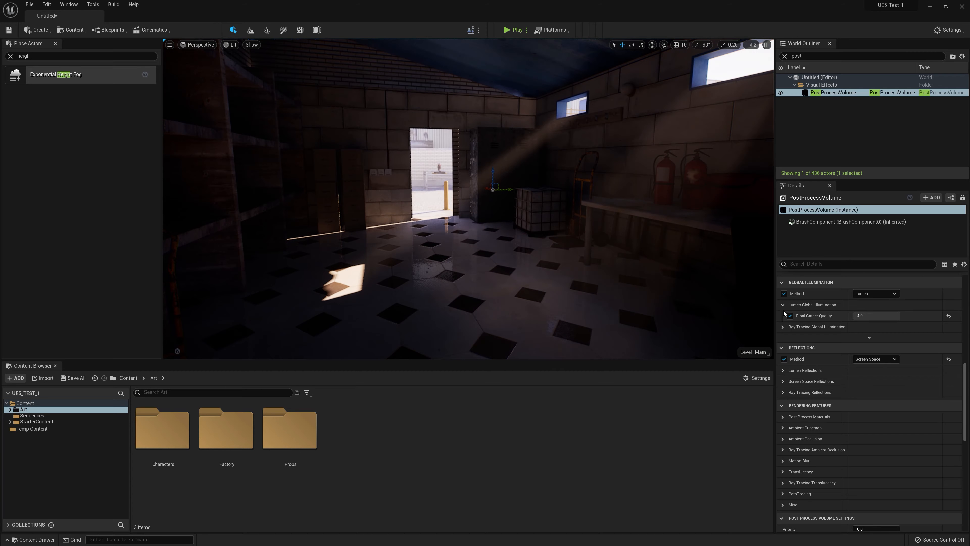
{"action": "left_click", "coordinate": [868, 373]}
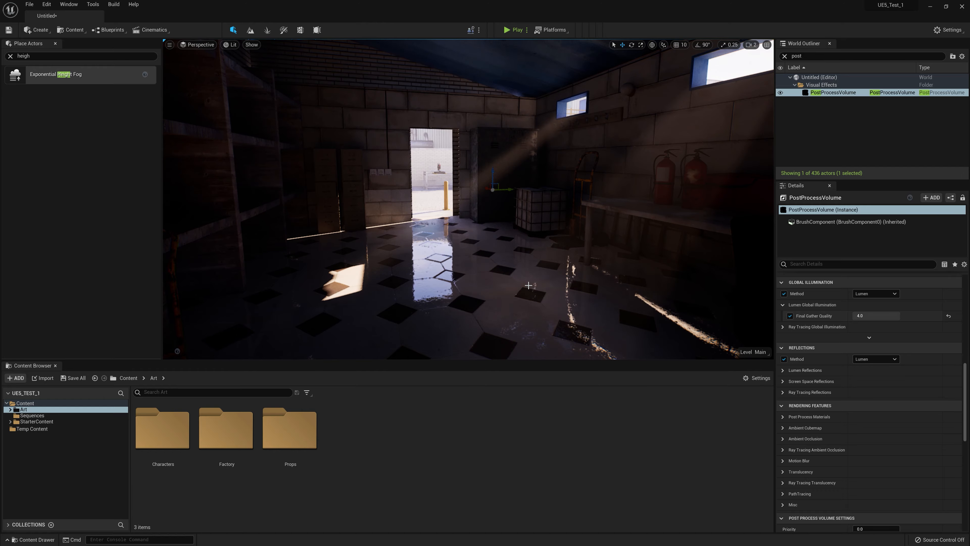
{"action": "right_click_drag", "start_coordinate": [558, 230], "coordinate": [445, 235]}
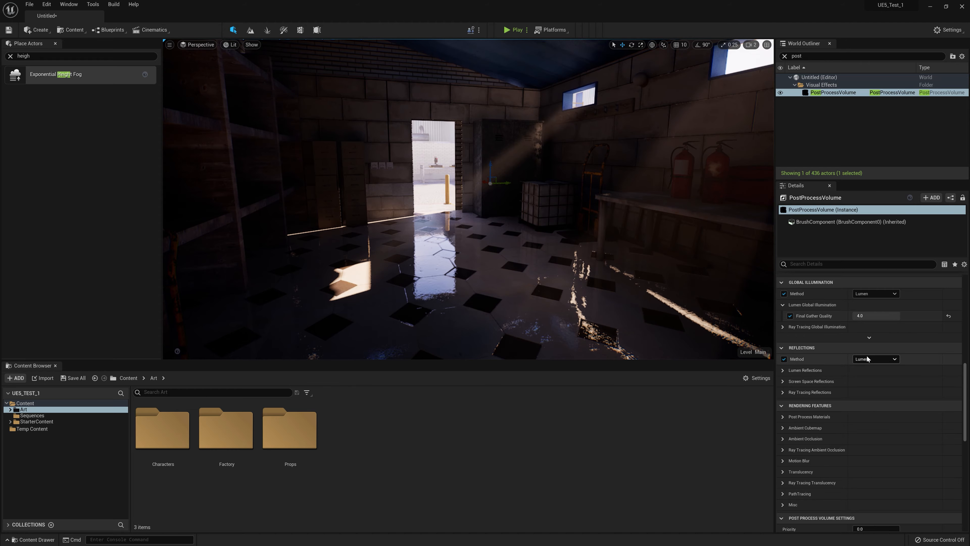
- In the floor's Floor_1 material, delete the constant of 0 and reconnect the Blend_Screen result to Roughness
{"action": "left_click", "coordinate": [533, 285]}
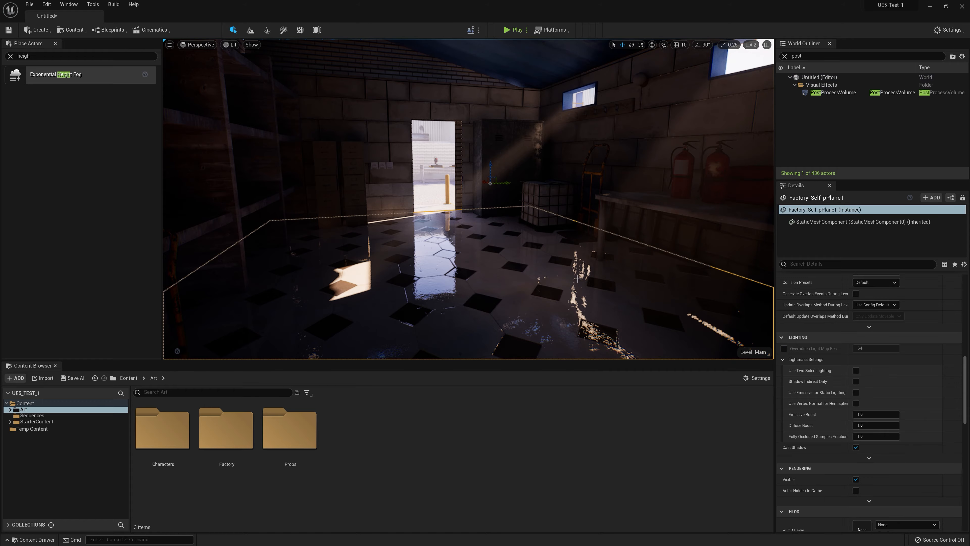
{"action": "scroll", "coordinate": [881, 381], "scroll_direction": "down", "scroll_amount": 10}
{"action": "scroll", "coordinate": [875, 362], "scroll_direction": "up", "scroll_amount": 5}
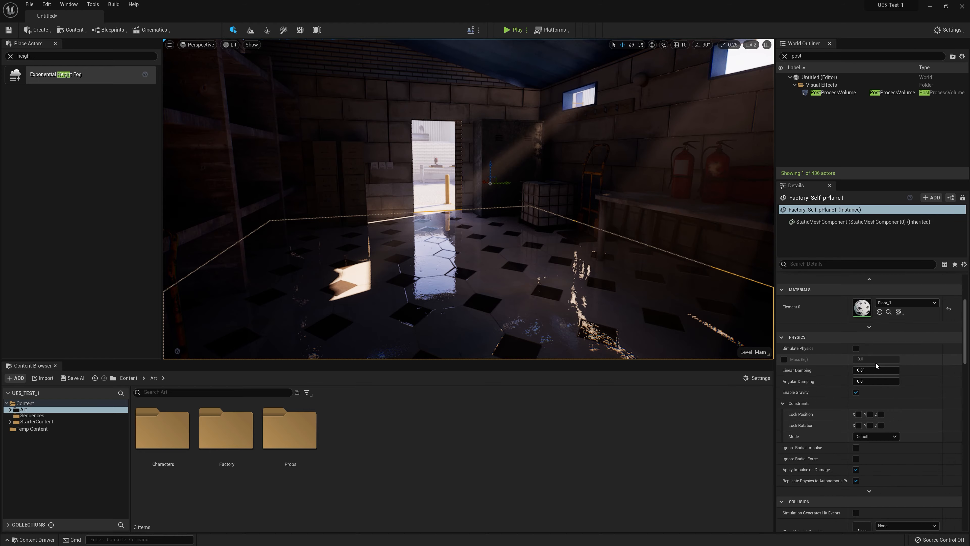
{"action": "double_click", "coordinate": [864, 384]}
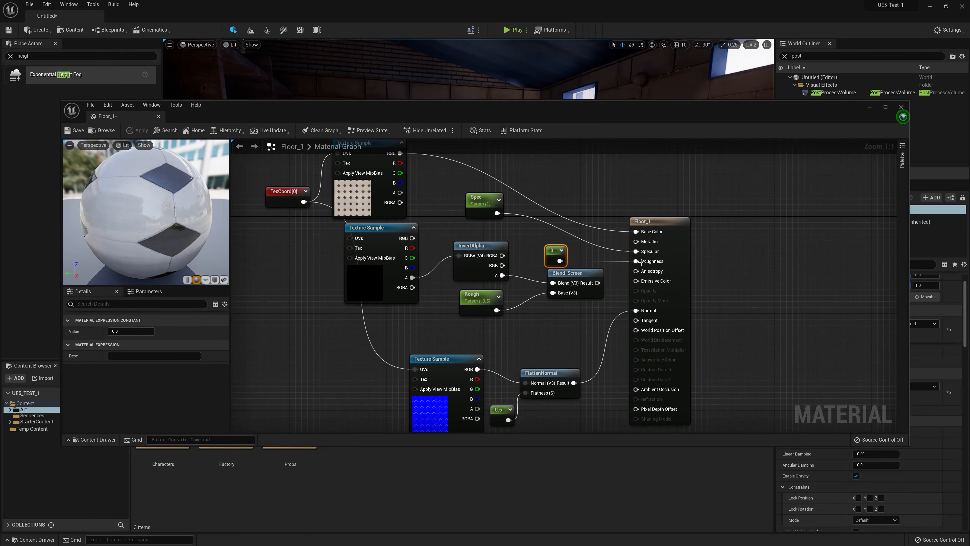
{"action": "key", "text": "Delete"}
{"action": "left_click_drag", "start_coordinate": [597, 283], "coordinate": [643, 262]}
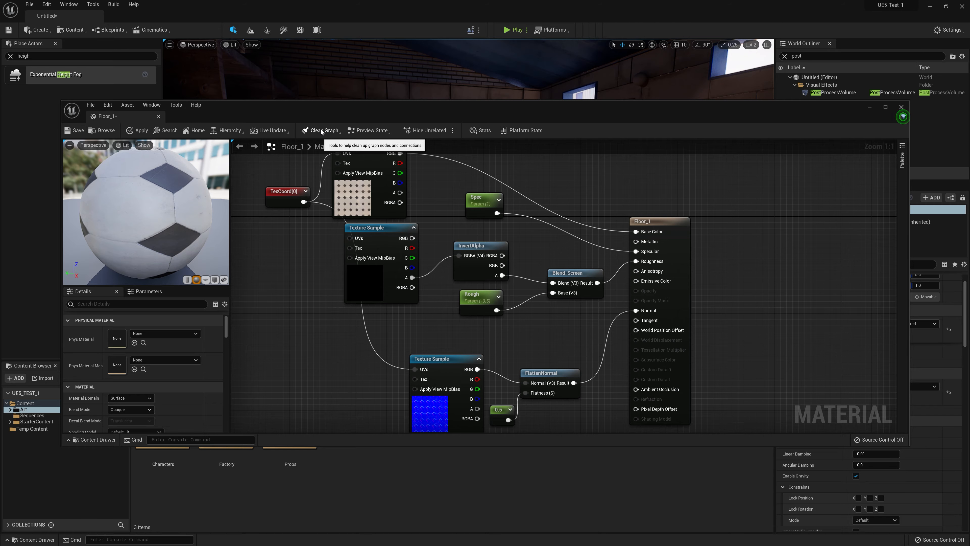
- Place an unconnected constant node, remove it with Clean Up, and apply and close the Floor_1 material
{"action": "left_click", "coordinate": [539, 177]}
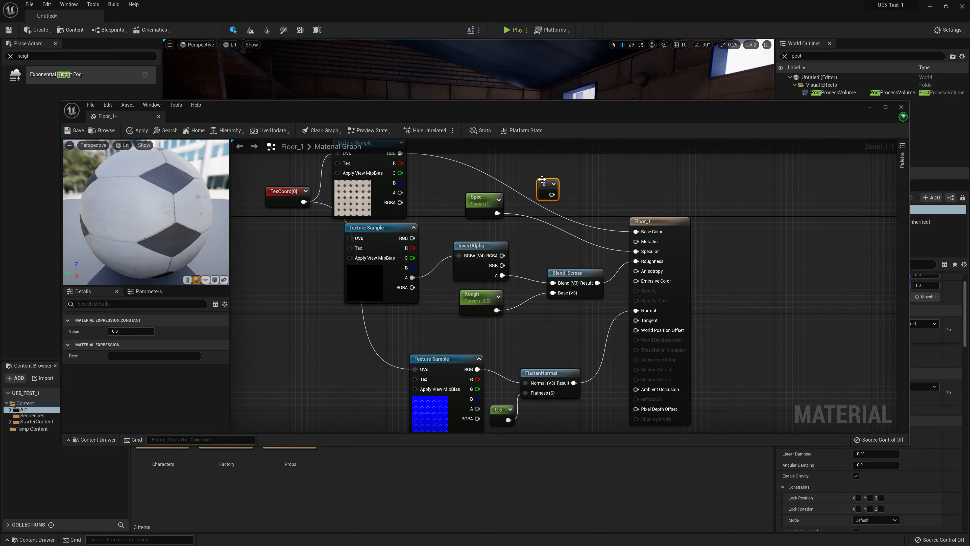
{"action": "left_click", "coordinate": [516, 171]}
{"action": "left_click", "coordinate": [324, 130]}
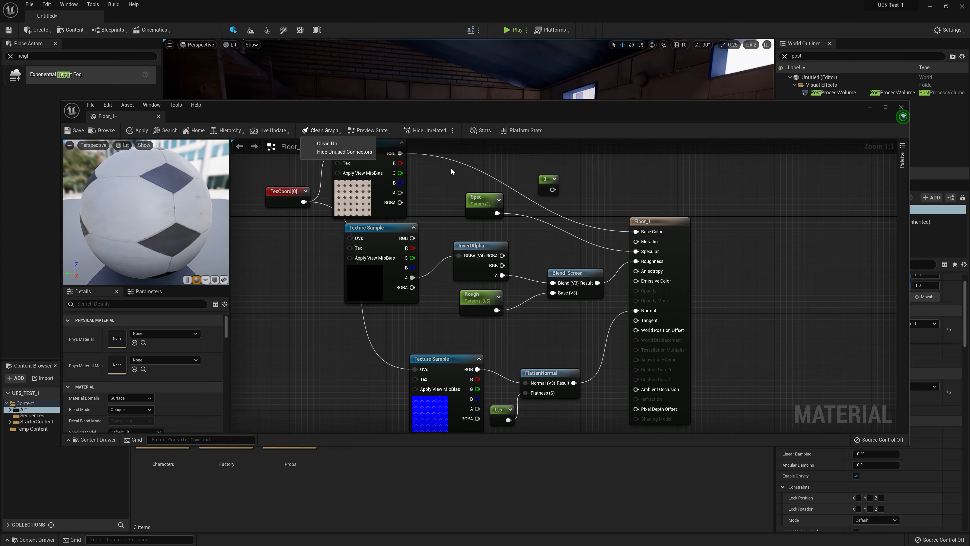
{"action": "left_click", "coordinate": [338, 146]}
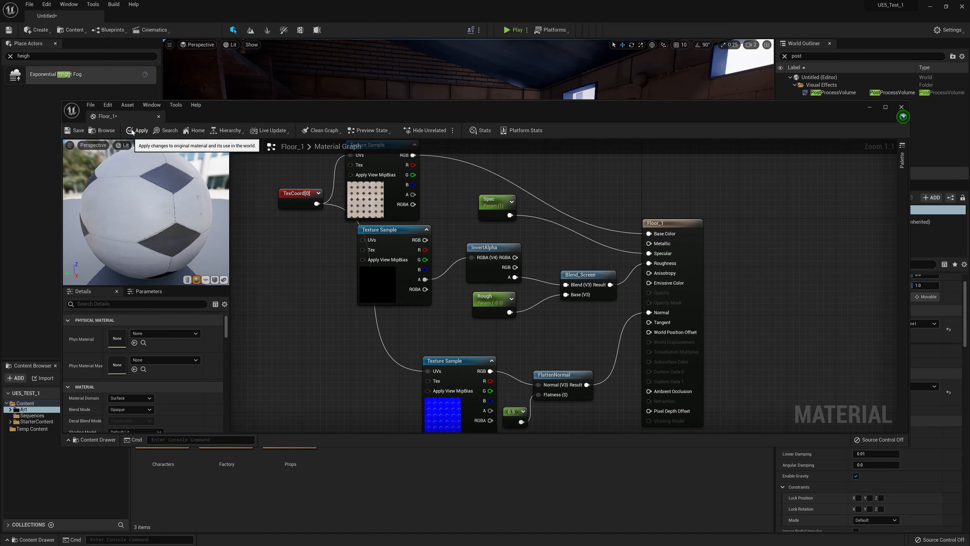
{"action": "left_click", "coordinate": [159, 117]}
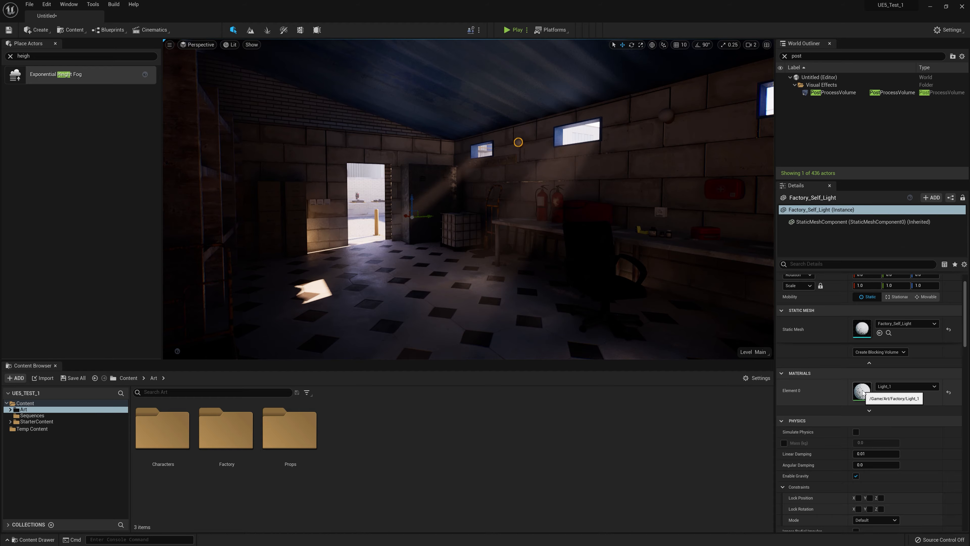
- Open the wall light's Light_1 material and connect the cyan color constant to Emissive Color
{"action": "double_click", "coordinate": [862, 390]}
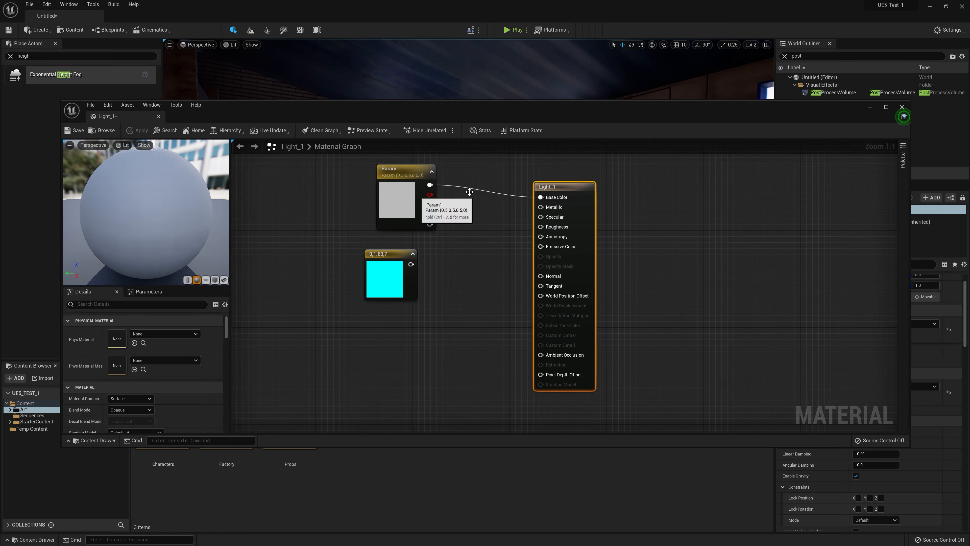
{"action": "left_click_drag", "start_coordinate": [413, 267], "coordinate": [480, 250]}
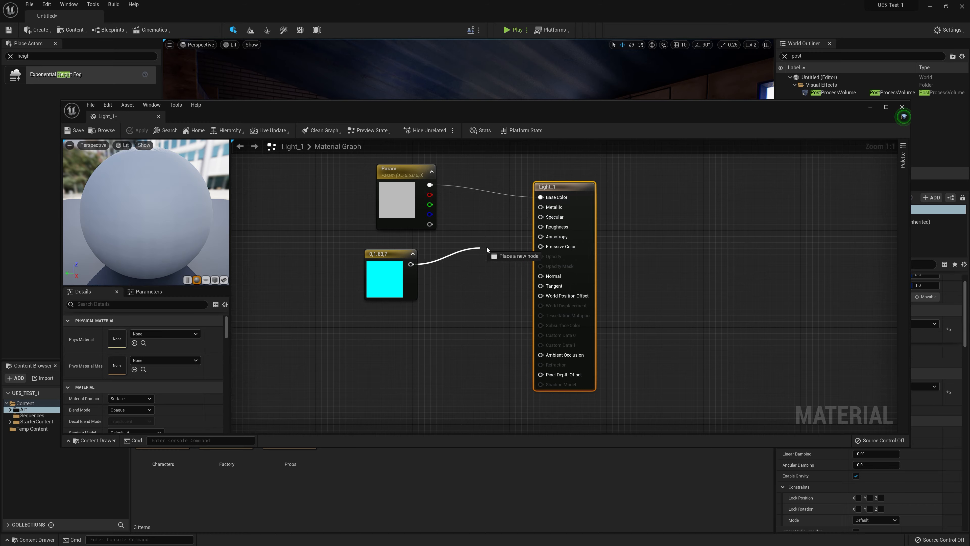
{"action": "left_click_drag", "start_coordinate": [542, 249], "coordinate": [541, 247]}
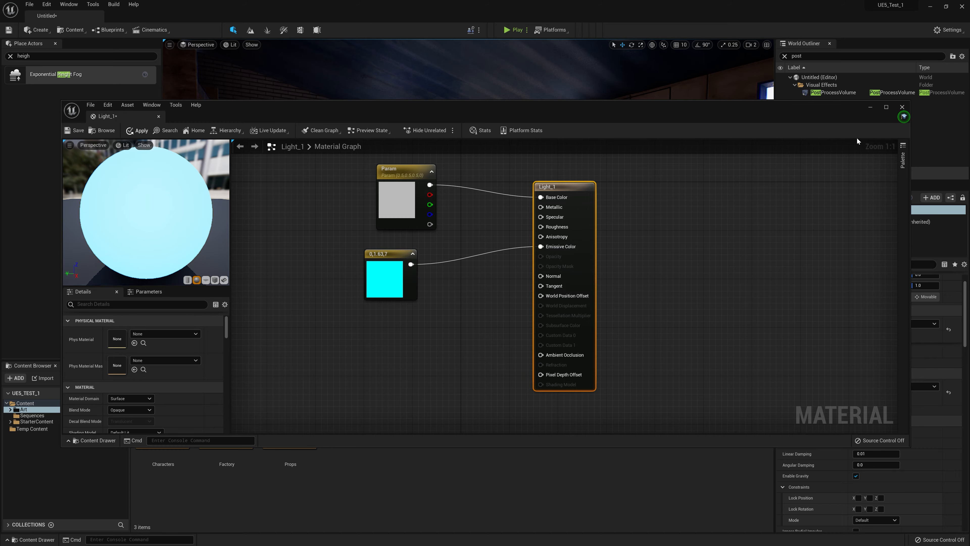
- Set the V value of the light's emissive color constant to 1.0 in the Color Picker
{"action": "double_click", "coordinate": [373, 269]}
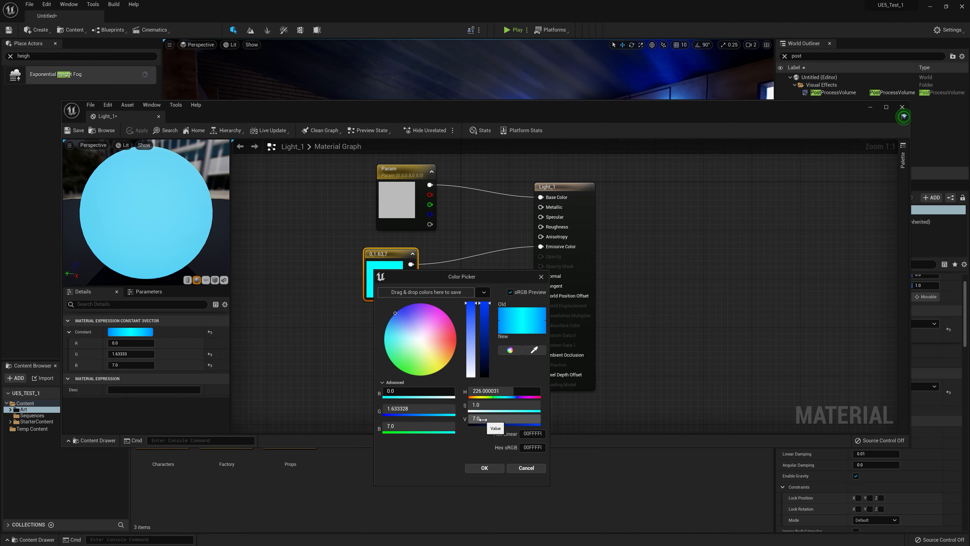
{"action": "type", "text": "1"}
{"action": "key", "text": "Return"}
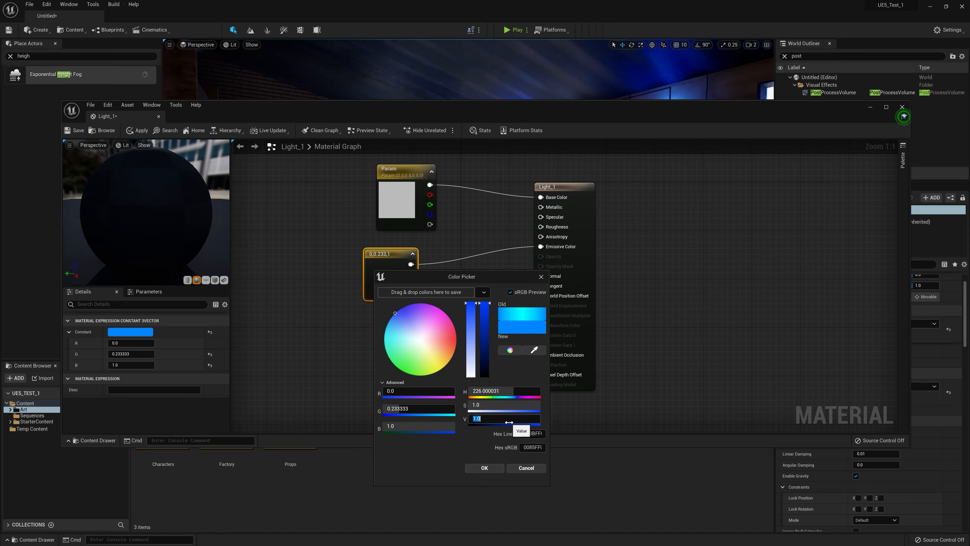
- Confirm the edited emissive color constant and apply it to the Light_1 material
{"action": "left_click_drag", "start_coordinate": [600, 104], "coordinate": [607, 186]}
{"action": "left_click", "coordinate": [482, 468]}
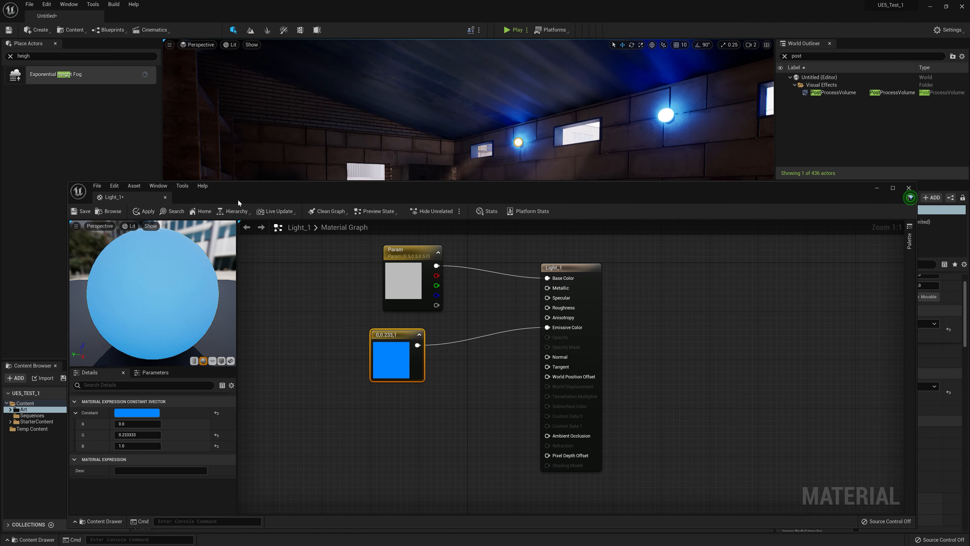
{"action": "left_click", "coordinate": [148, 212]}
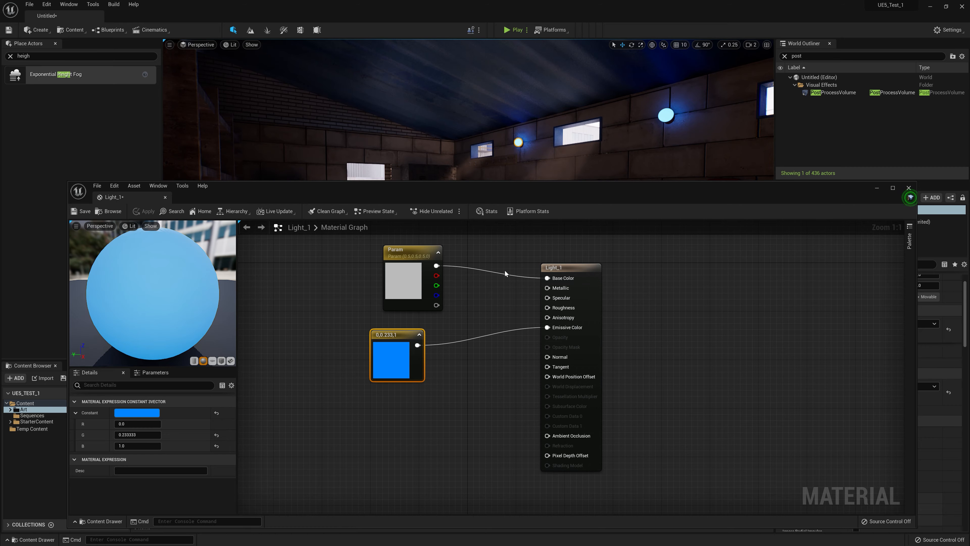
- Set the V value of Light_1's emissive color constant to 10, then apply and close the material
{"action": "left_click", "coordinate": [137, 413]}
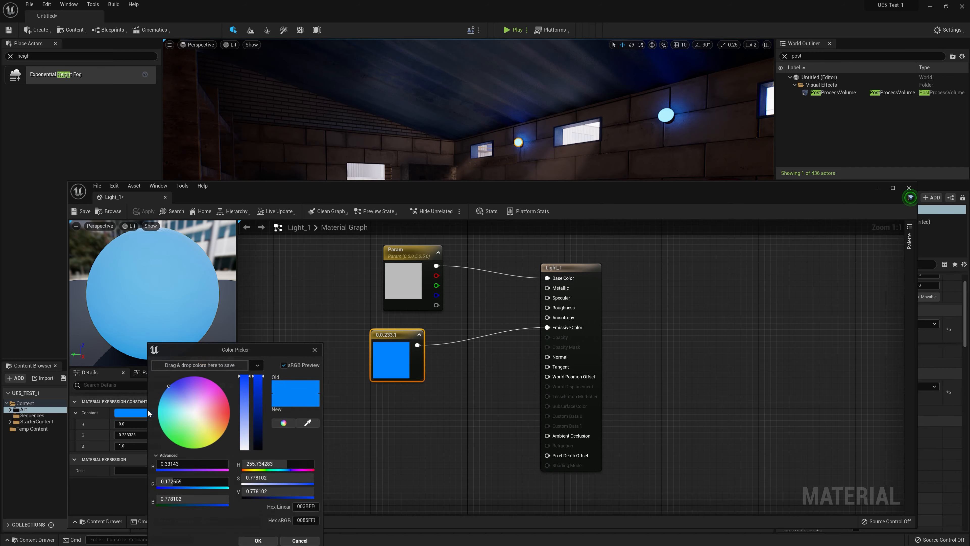
{"action": "type", "text": "10"}
{"action": "key", "text": "Return"}
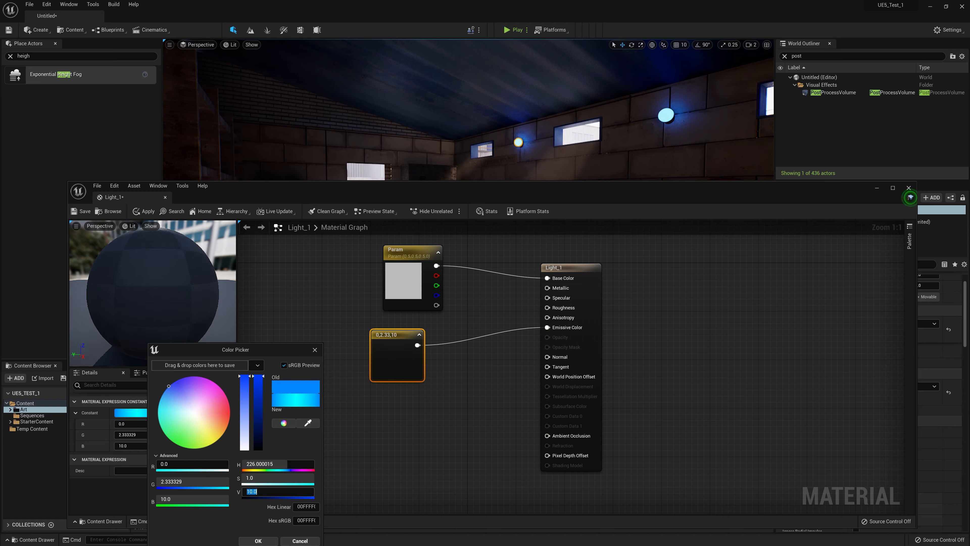
{"action": "left_click", "coordinate": [259, 540]}
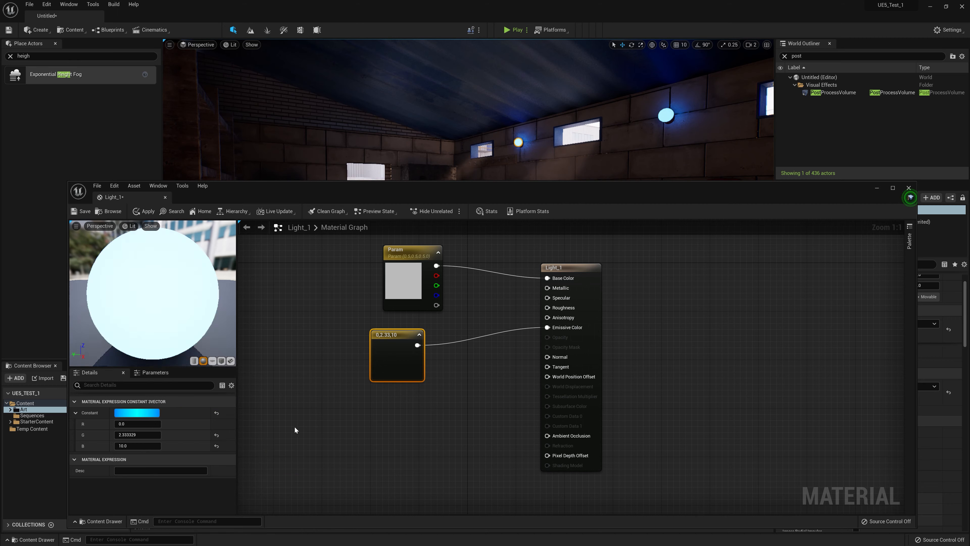
{"action": "left_click", "coordinate": [145, 211]}
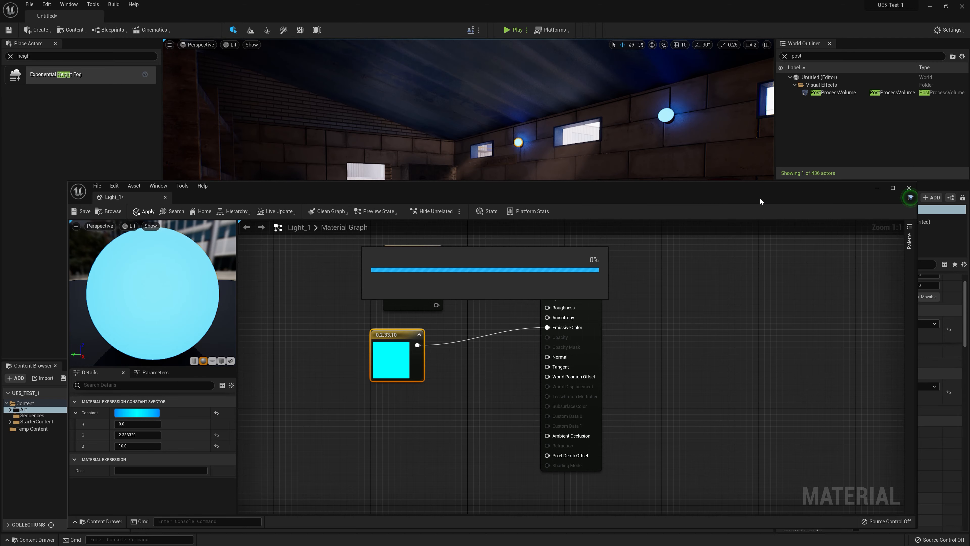
{"action": "left_click", "coordinate": [909, 187]}
- Assign the Light_1_Orange material to the nearest wall light and Light_1_Green to the wall light Factory_Self_Light17
{"action": "right_click_drag", "start_coordinate": [647, 175], "coordinate": [531, 186]}
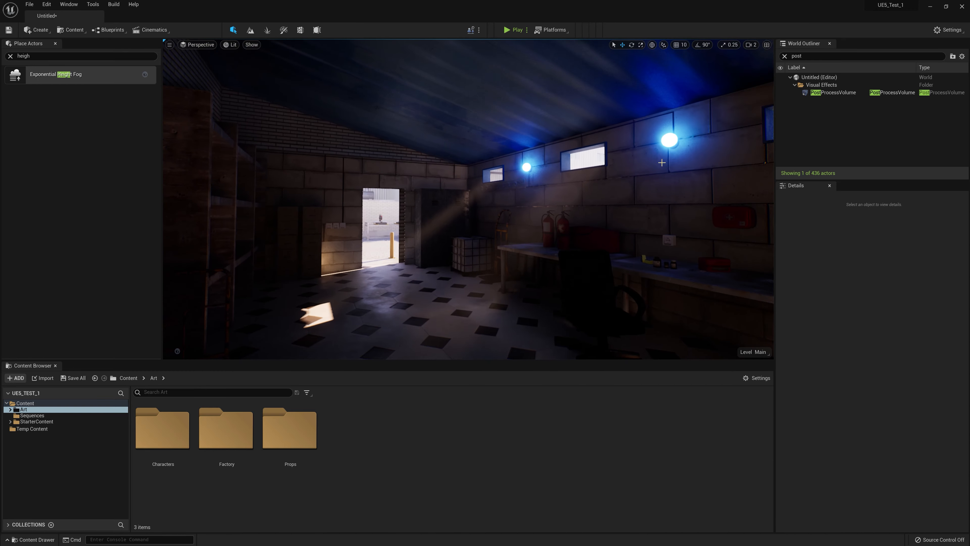
{"action": "left_click", "coordinate": [670, 140]}
{"action": "key", "text": "ctrl+b"}
{"action": "scroll", "coordinate": [304, 459], "scroll_direction": "down", "scroll_amount": 1}
{"action": "left_click_drag", "start_coordinate": [236, 470], "coordinate": [862, 391]}
{"action": "left_click_drag", "start_coordinate": [307, 470], "coordinate": [862, 391]}
{"action": "key", "text": "f"}
{"action": "left_click_drag", "start_coordinate": [236, 470], "coordinate": [862, 390]}
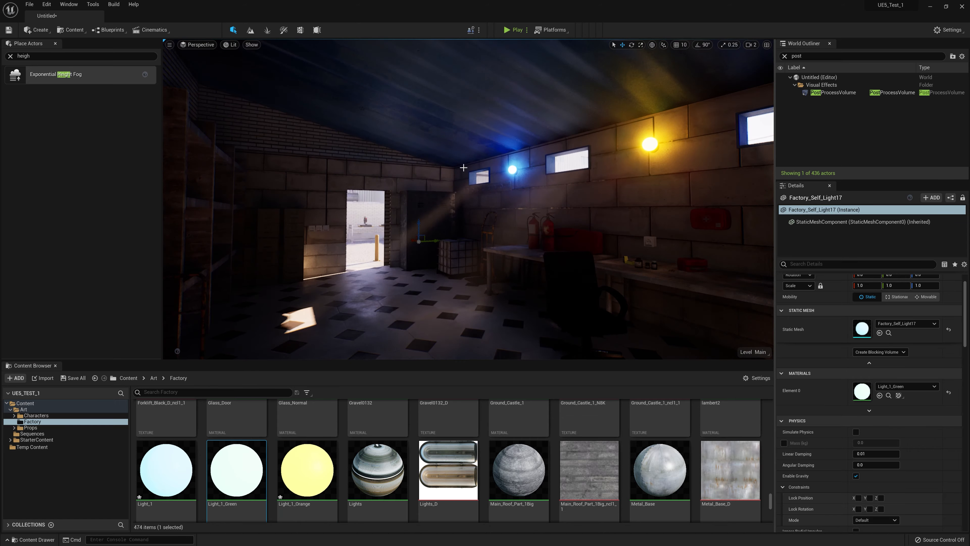
- Deselect the green wall light and clear the World Outliner search filter
{"action": "left_click", "coordinate": [797, 100]}
{"action": "left_click", "coordinate": [785, 56]}
{"action": "right_click_drag", "start_coordinate": [611, 164], "coordinate": [680, 169]}
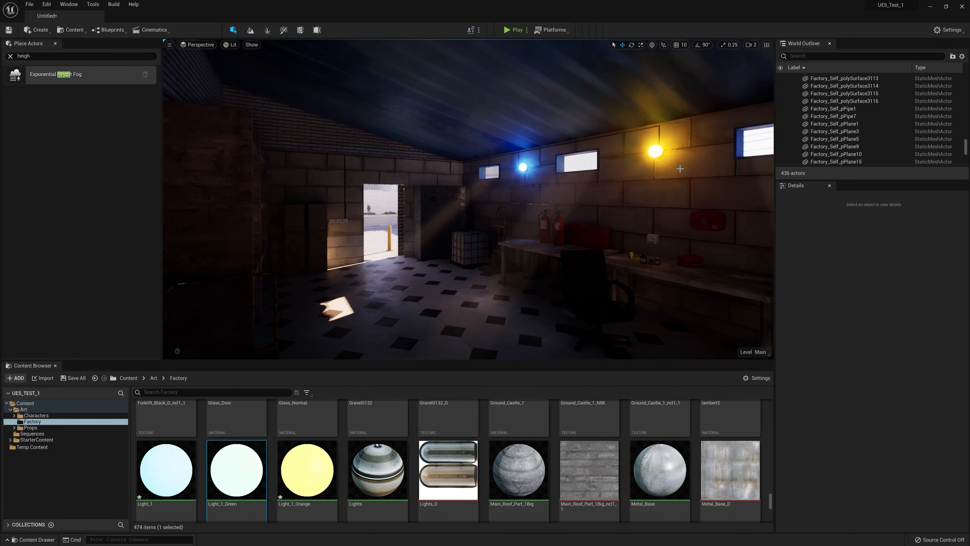
- Place a point light at the orange wall light and set its intensity to 1.0 cd
{"action": "left_click", "coordinate": [10, 56]}
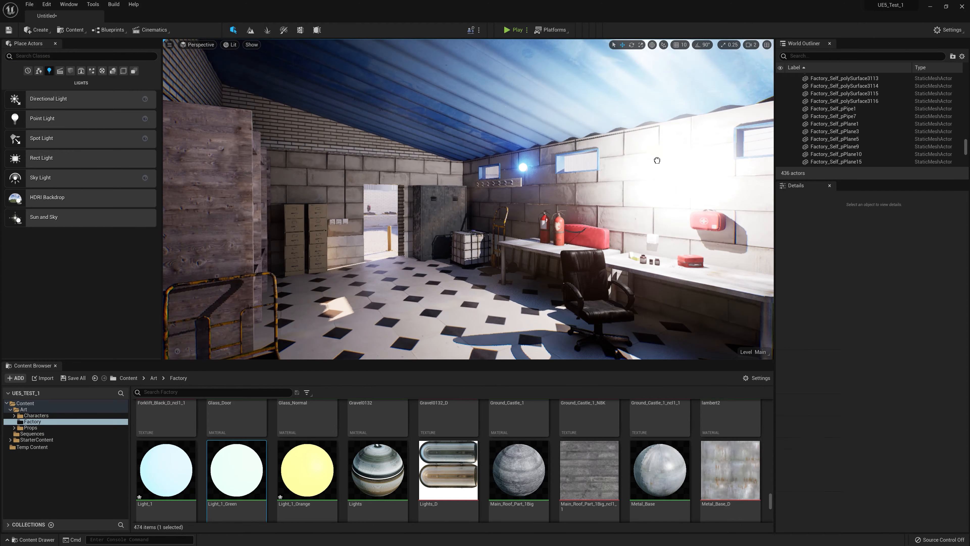
{"action": "left_click_drag", "start_coordinate": [657, 161], "coordinate": [655, 131]}
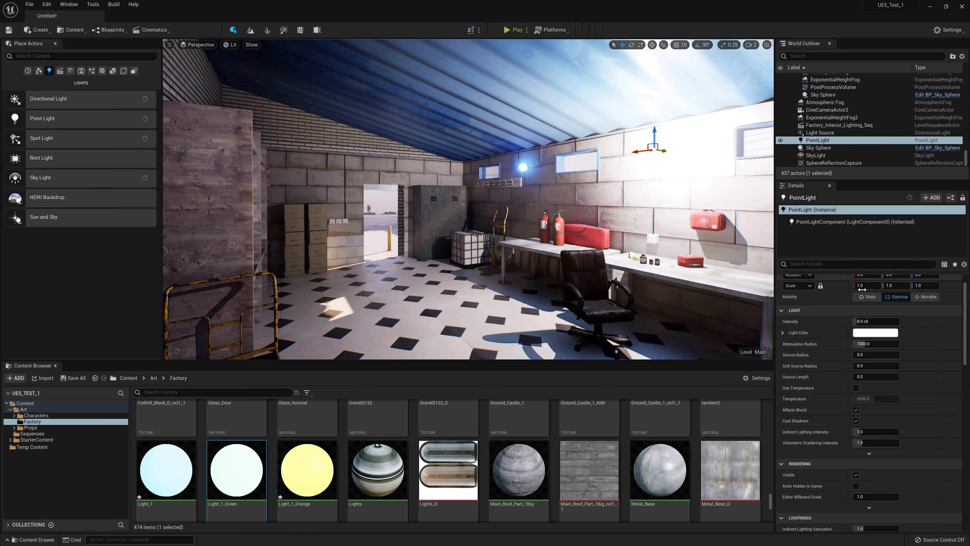
{"action": "type", "text": "1"}
{"action": "key", "text": "Return"}
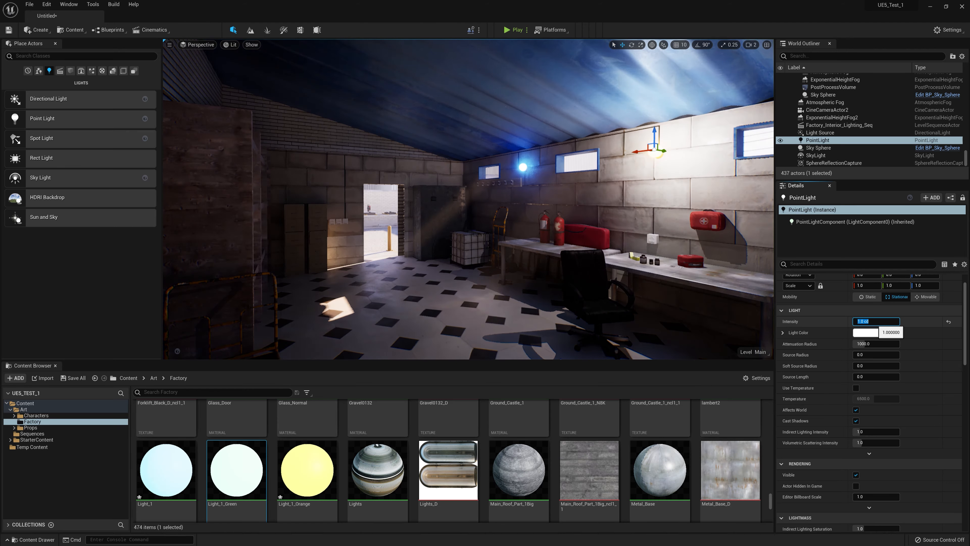
{"action": "left_click", "coordinate": [875, 332]}
{"action": "left_click", "coordinate": [777, 426]}
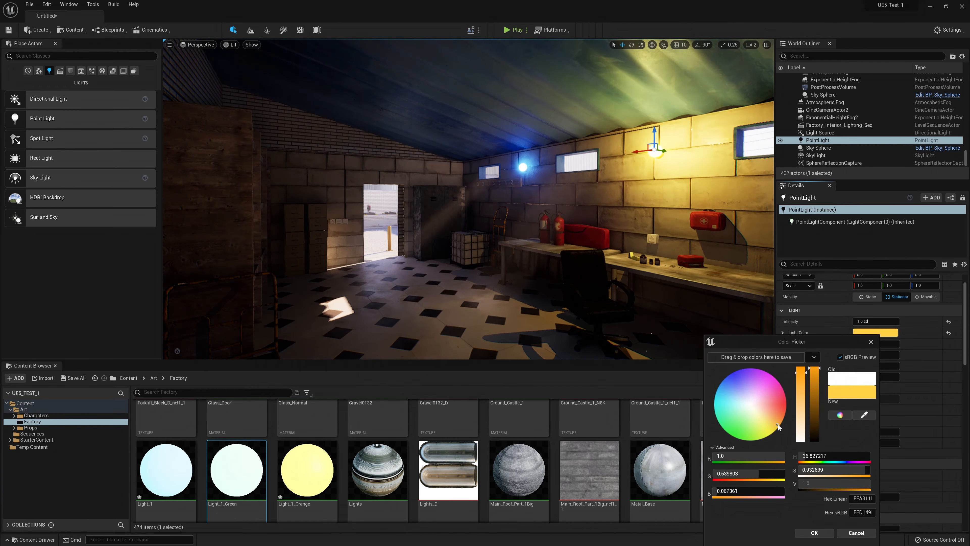
{"action": "left_click", "coordinate": [855, 532]}
- Enable Use Temperature on the point light and lower its temperature to about 2270
{"action": "left_click", "coordinate": [856, 388]}
{"action": "left_click_drag", "start_coordinate": [881, 400], "coordinate": [862, 399]}
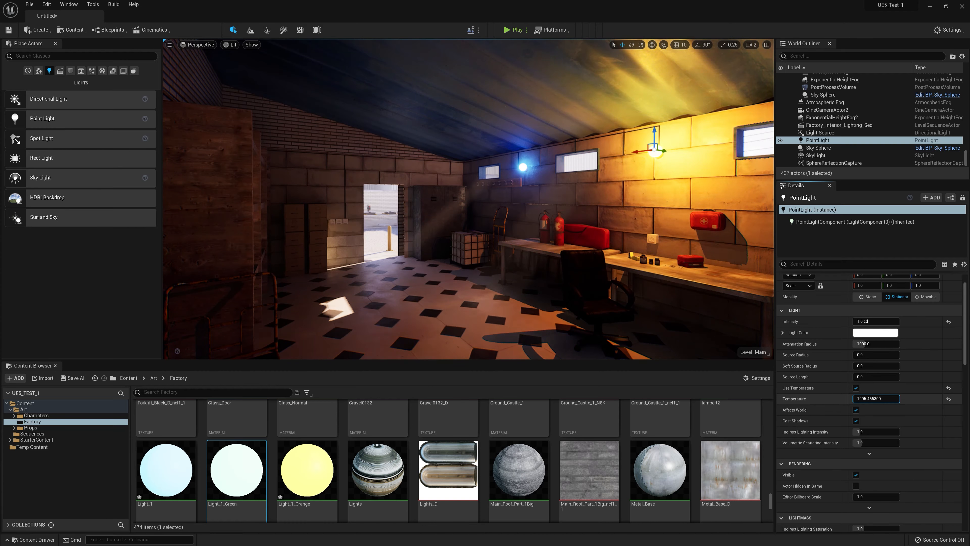
- Duplicate the point light to the blue wall light and give the copy a blue light color with a temperature of 6500
{"action": "right_click_drag", "start_coordinate": [573, 214], "coordinate": [600, 229]}
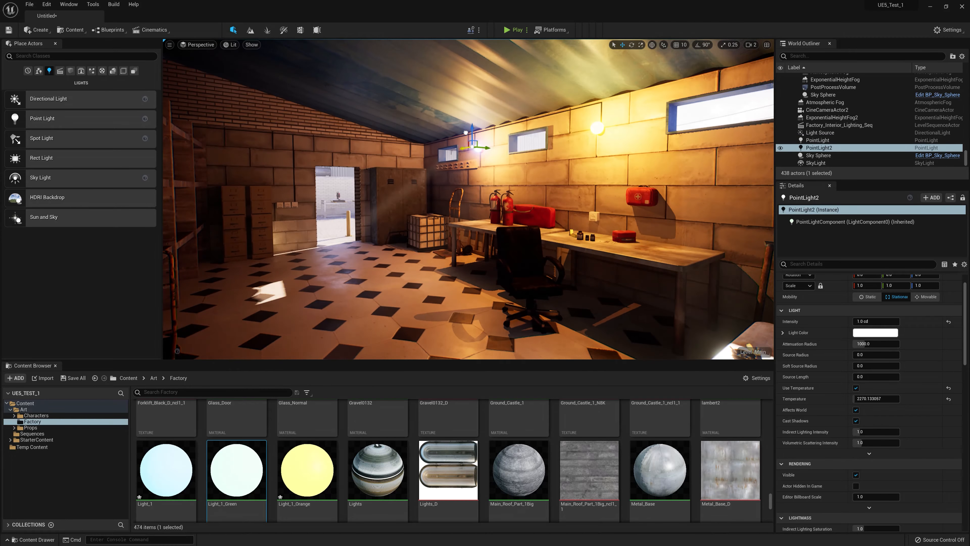
{"action": "left_click_drag", "start_coordinate": [859, 399], "coordinate": [865, 399]}
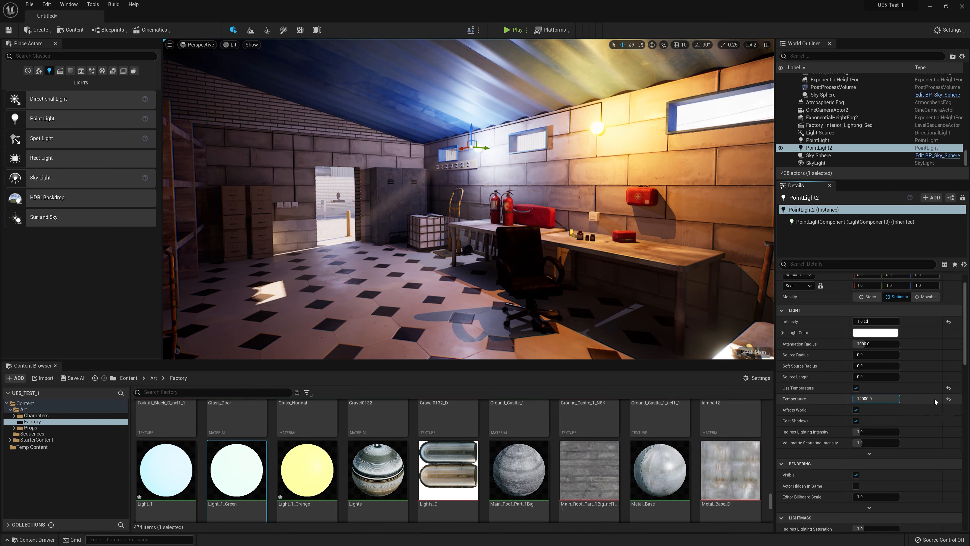
{"action": "left_click", "coordinate": [875, 332]}
{"action": "left_click", "coordinate": [731, 383]}
{"action": "left_click", "coordinate": [821, 535]}
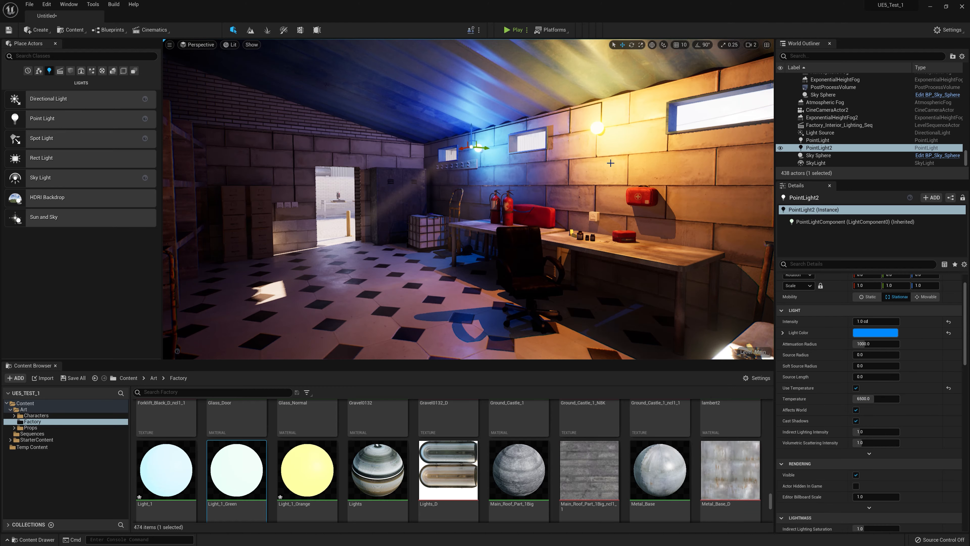
- Show the viewport icons, select the point light at the orange wall light, and set its Source Radius to 5.0
{"action": "right_click_drag", "start_coordinate": [482, 314], "coordinate": [546, 249]}
{"action": "key", "text": "w"}
{"action": "key", "text": "s"}
{"action": "key", "text": "g"}
{"action": "left_click", "coordinate": [531, 128]}
{"action": "right_click_drag", "start_coordinate": [532, 128], "coordinate": [535, 202]}
{"action": "key", "text": "w"}
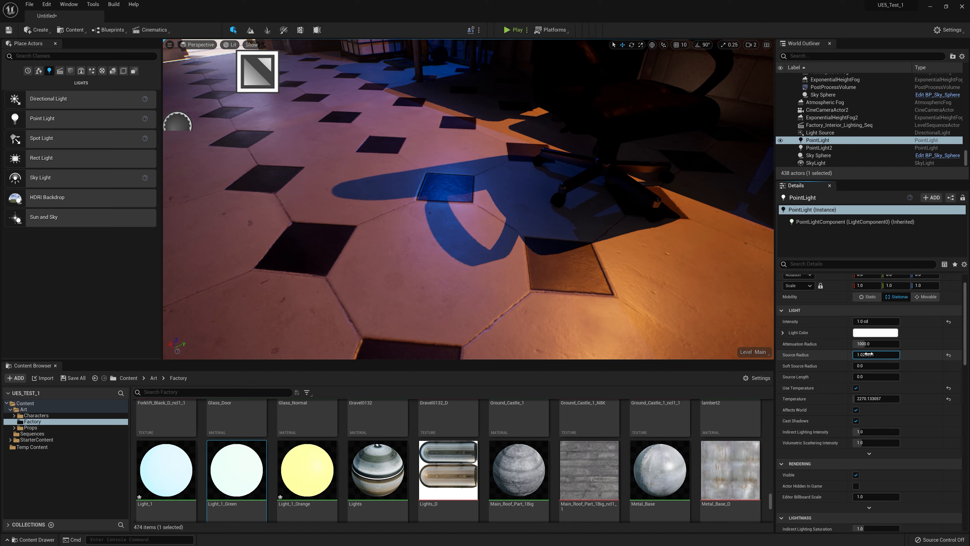
{"action": "left_click_drag", "start_coordinate": [869, 354], "coordinate": [870, 354]}
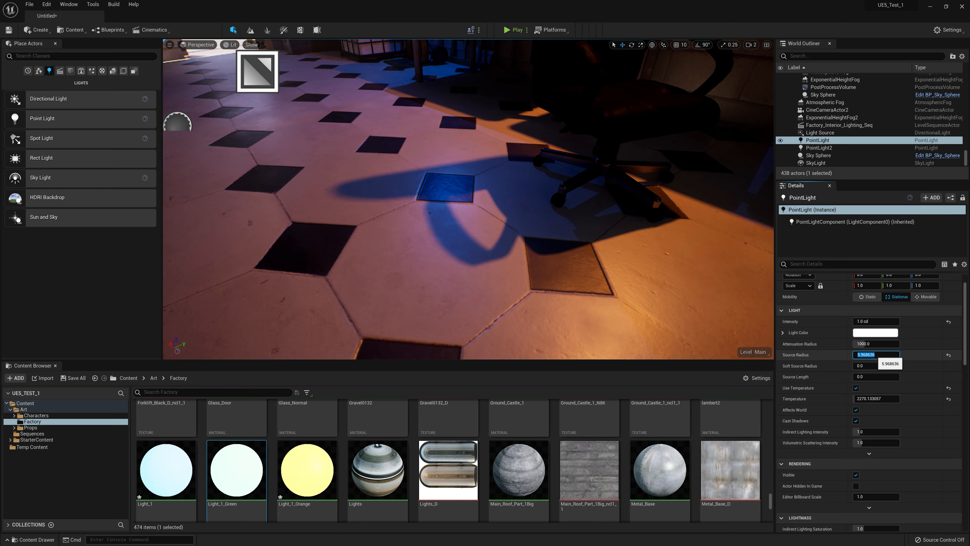
- Increase the Source Radius of the blue point light to soften its shadows, undoing the accidental Attenuation Radius change
{"action": "right_click_drag", "start_coordinate": [486, 169], "coordinate": [460, 128]}
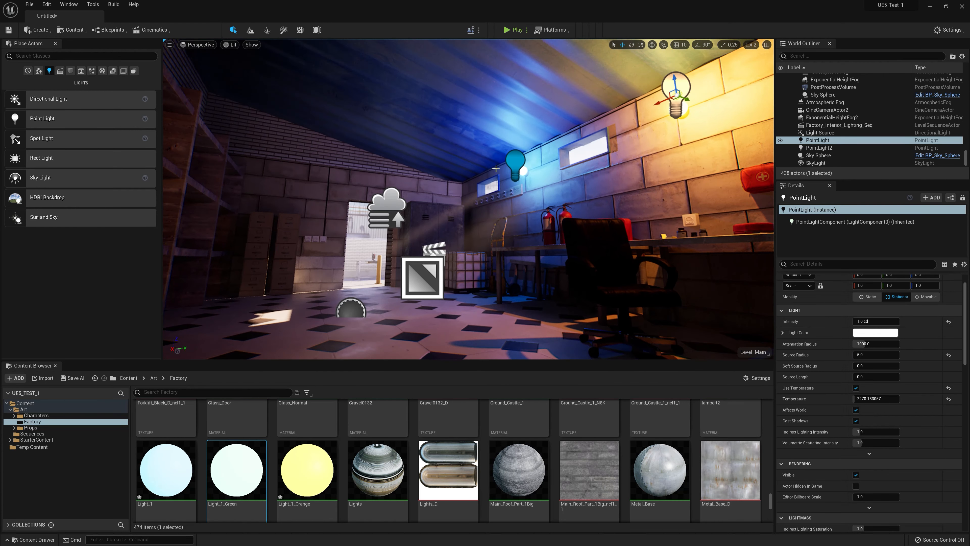
{"action": "left_click", "coordinate": [515, 163]}
{"action": "right_click_drag", "start_coordinate": [516, 163], "coordinate": [516, 199]}
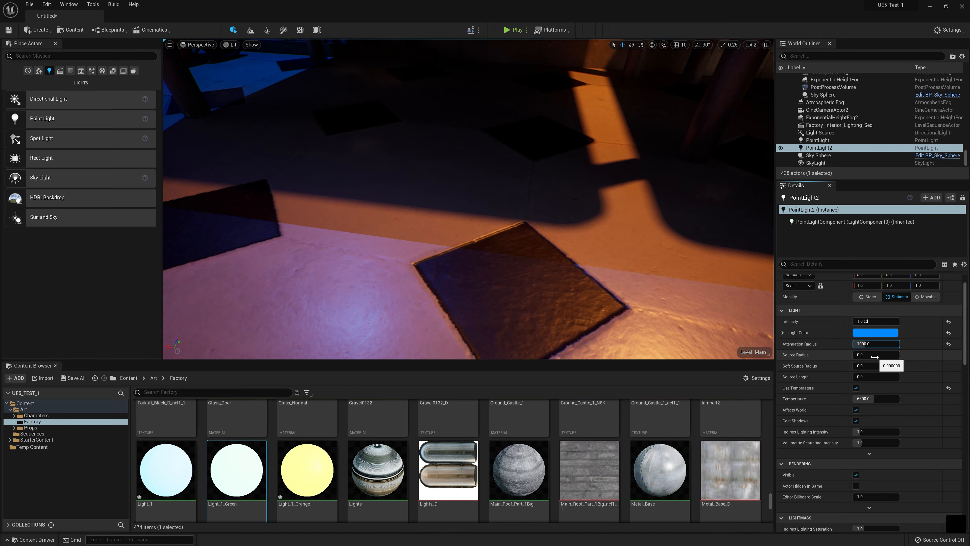
{"action": "key", "text": "ctrl+z"}
{"action": "left_click_drag", "start_coordinate": [875, 354], "coordinate": [883, 354]}
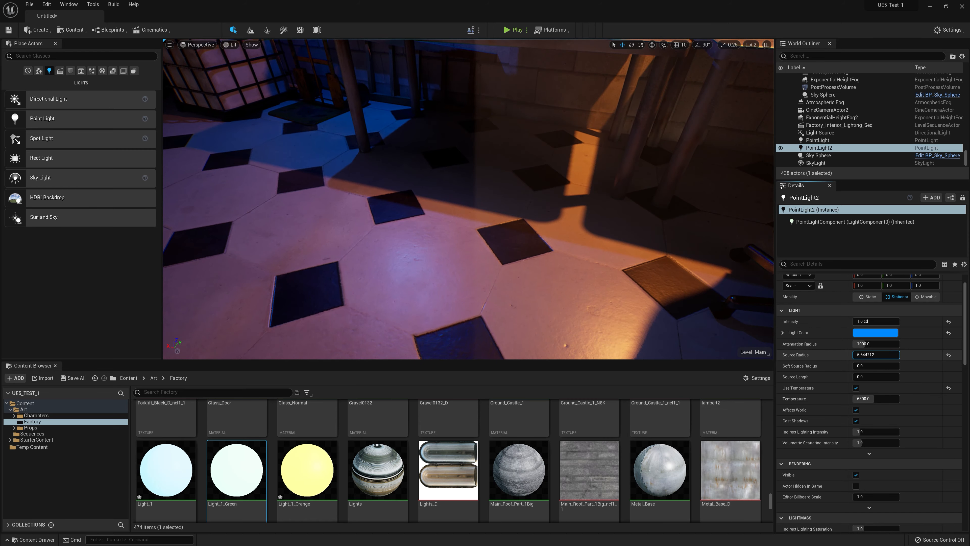
{"action": "left_click_drag", "start_coordinate": [883, 354], "coordinate": [877, 354]}
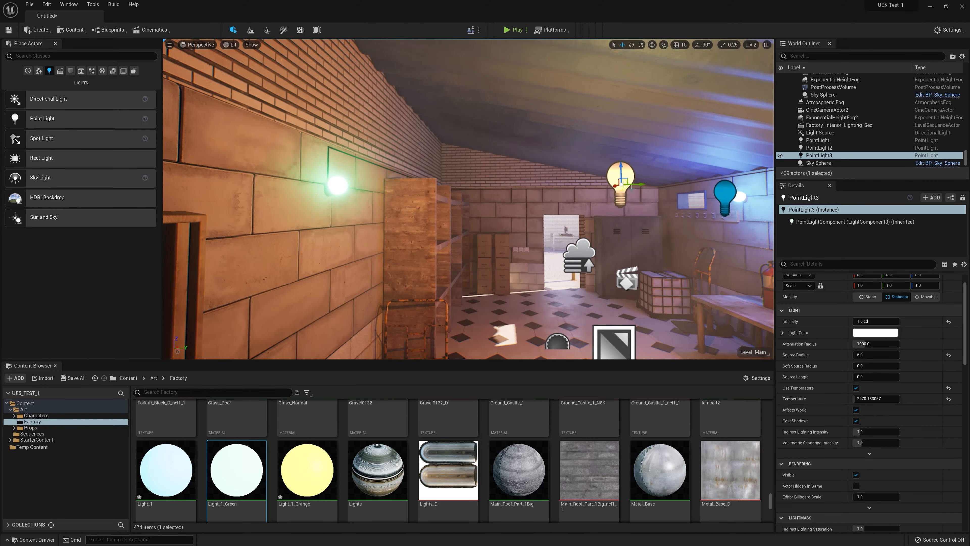
- Position a duplicate of the warm point light at the green wall light on the opposite wall
{"action": "key", "text": "f"}
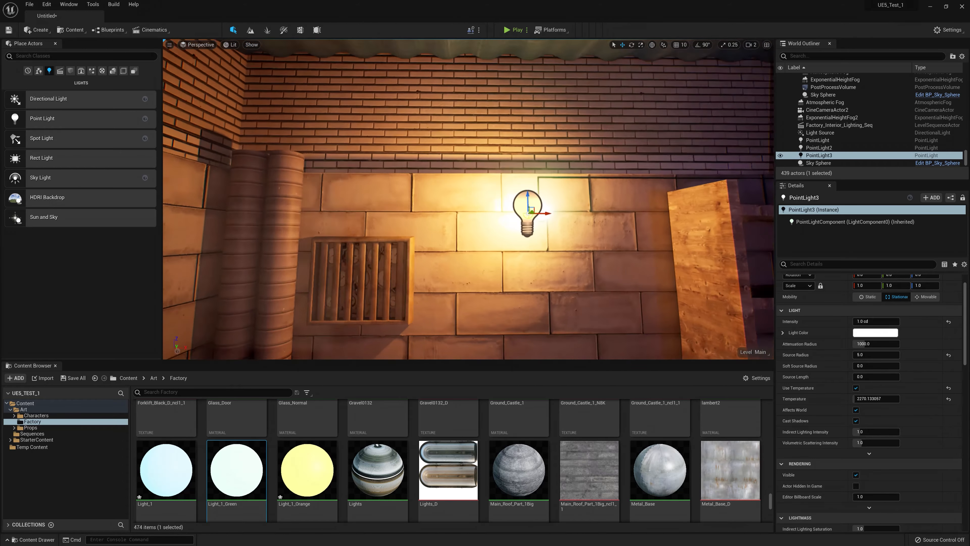
{"action": "left_click_drag", "start_coordinate": [512, 193], "coordinate": [525, 195]}
{"action": "right_click_drag", "start_coordinate": [634, 202], "coordinate": [684, 202]}
{"action": "left_click_drag", "start_coordinate": [427, 175], "coordinate": [423, 174]}
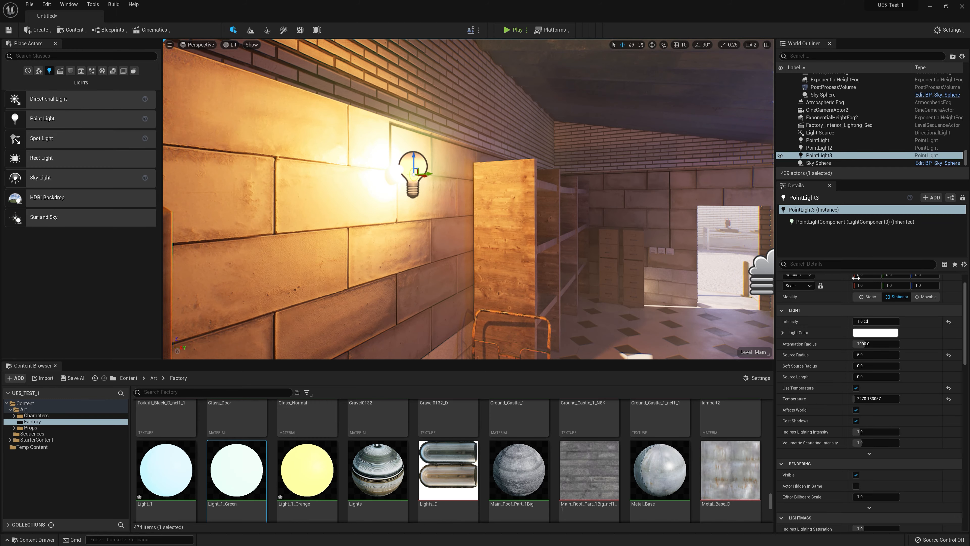
- Turn off Use Temperature on the third point light and change its light color to green
{"action": "left_click", "coordinate": [856, 388]}
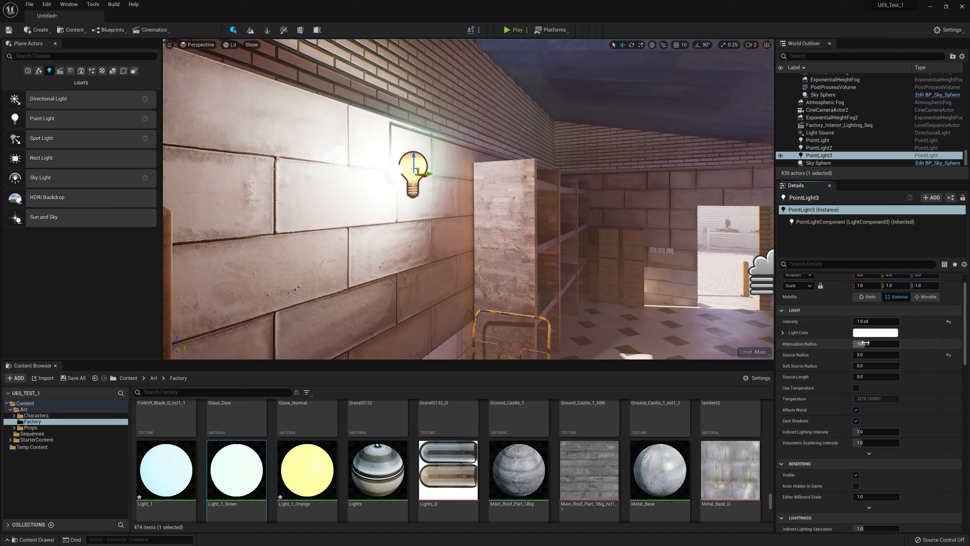
{"action": "left_click", "coordinate": [875, 333]}
{"action": "left_click_drag", "start_coordinate": [747, 404], "coordinate": [722, 433]}
{"action": "left_click", "coordinate": [810, 535]}
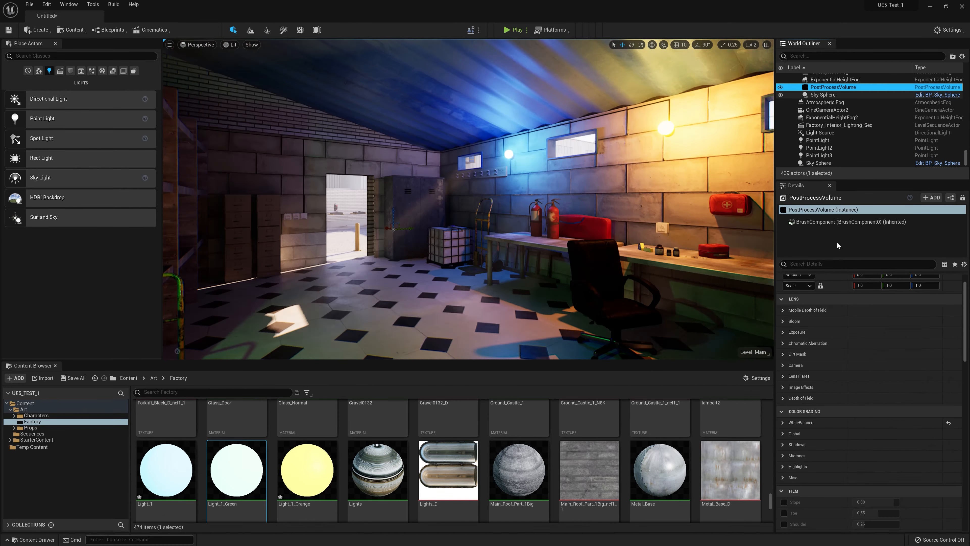
- In the post process volume's Bloom settings, set the method to Convolution and enable the Intensity override
{"action": "left_click", "coordinate": [783, 321]}
{"action": "scroll", "coordinate": [802, 344], "scroll_direction": "up", "scroll_amount": 2}
{"action": "left_click", "coordinate": [876, 356]}
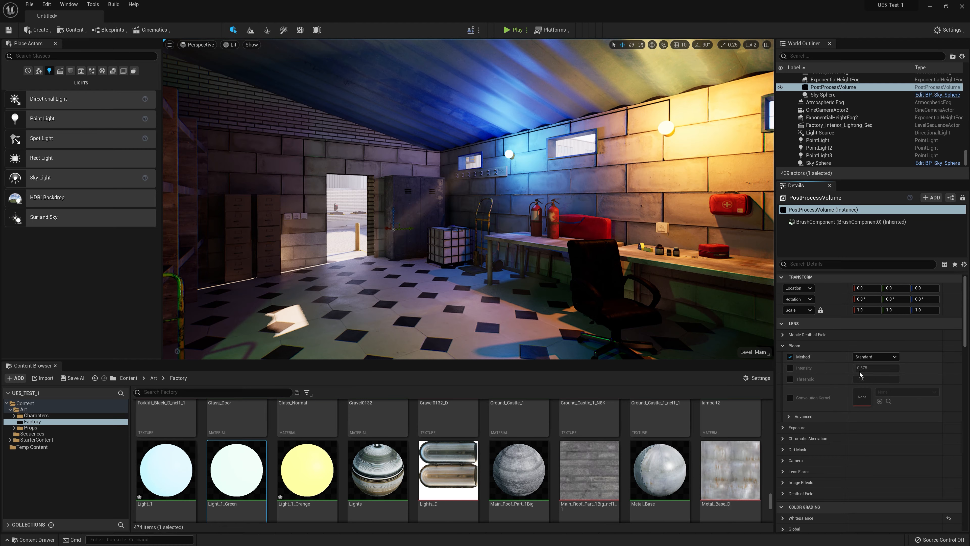
{"action": "left_click", "coordinate": [790, 368]}
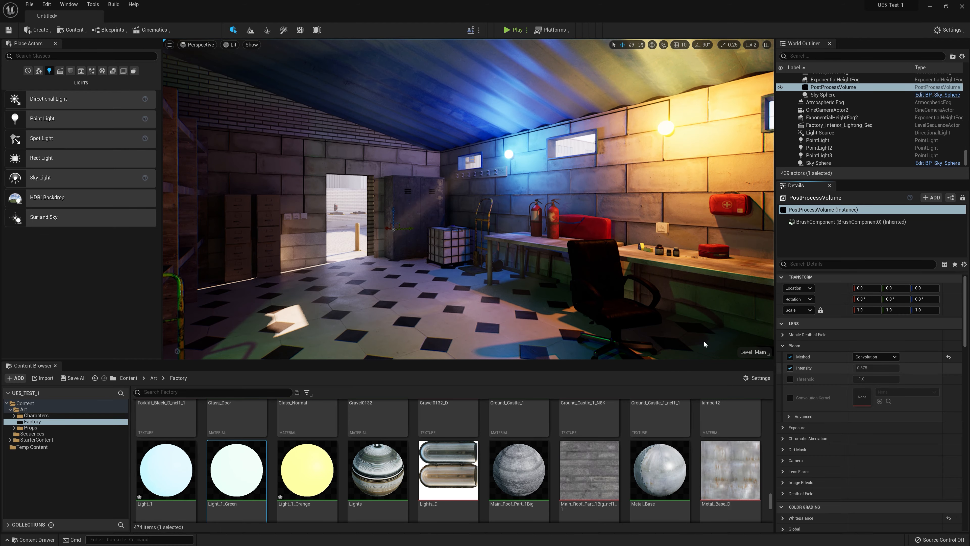
{"action": "left_click", "coordinate": [803, 345]}
- Review the post process volume's Exposure settings and the available Metering Mode options
{"action": "left_click", "coordinate": [802, 356]}
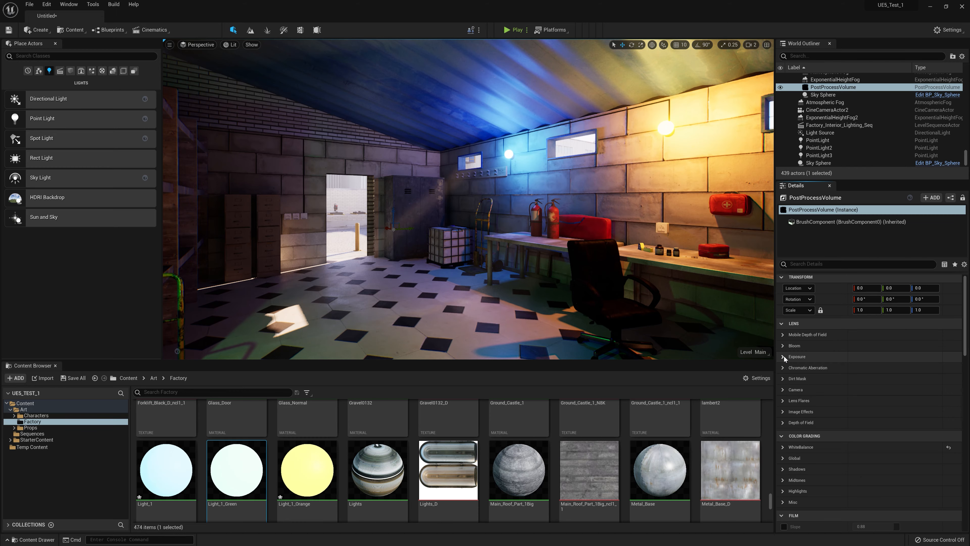
{"action": "scroll", "coordinate": [836, 368], "scroll_direction": "down", "scroll_amount": 2}
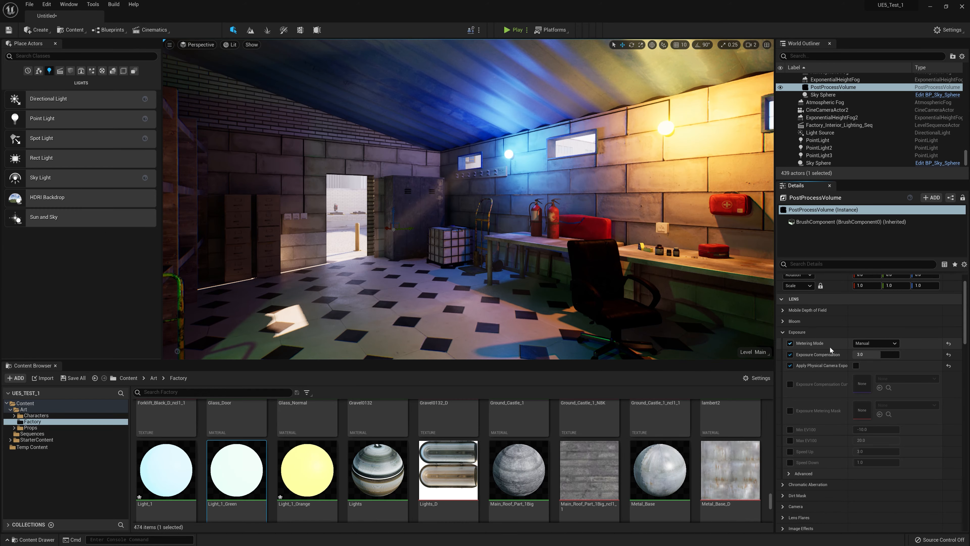
{"action": "left_click", "coordinate": [875, 343]}
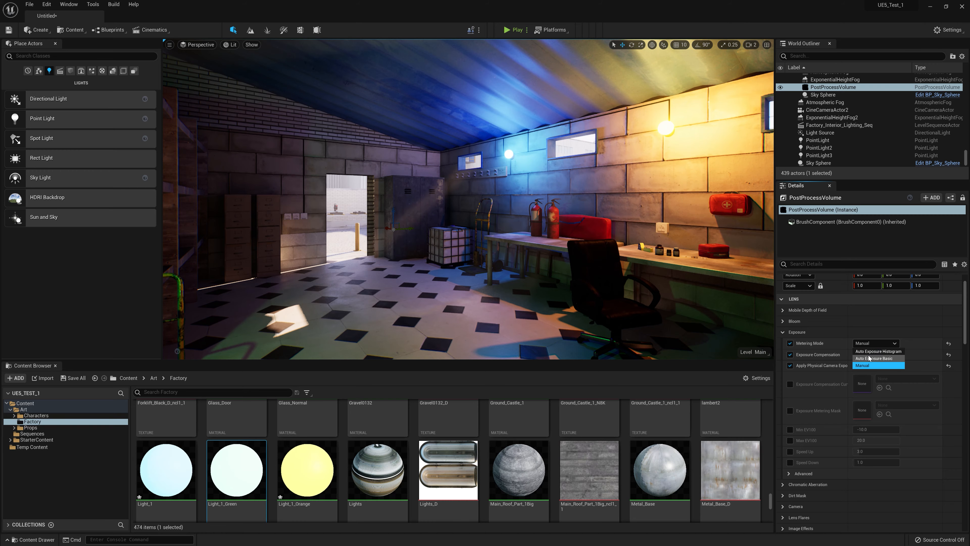
{"action": "left_click", "coordinate": [935, 349]}
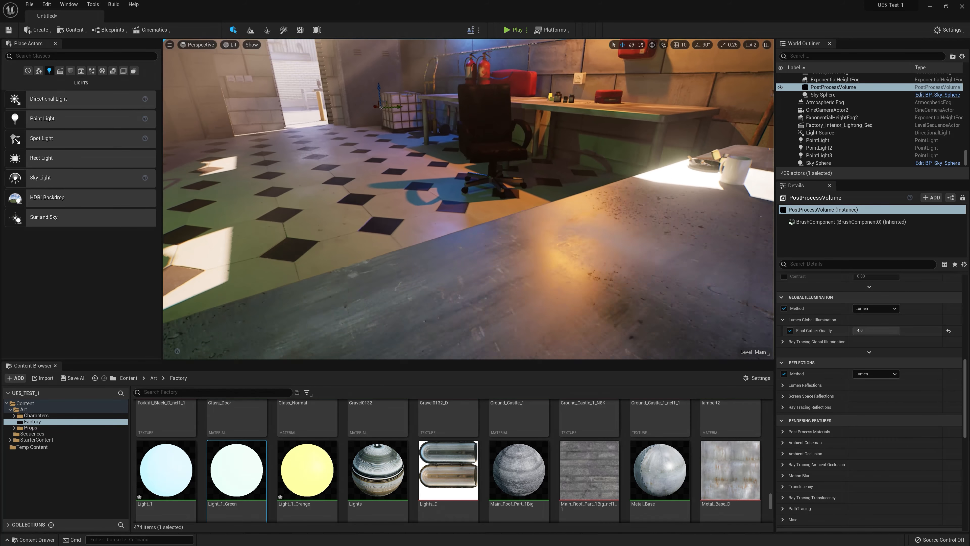
- Inspect the node graph of the metal desk's Metal_Base material, focusing on what drives its roughness, and close the material
{"action": "right_click_drag", "start_coordinate": [554, 268], "coordinate": [554, 268]}
{"action": "left_click", "coordinate": [554, 268]}
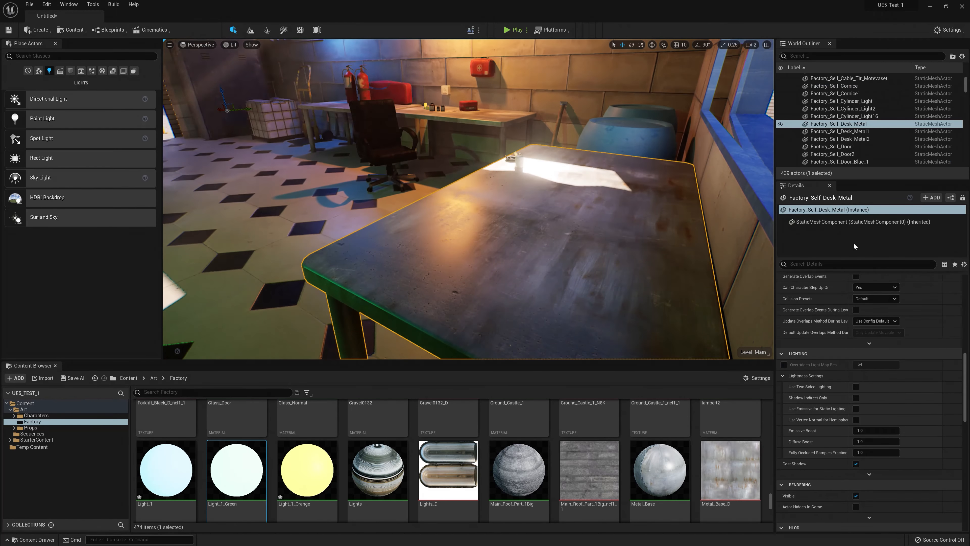
{"action": "scroll", "coordinate": [945, 346], "scroll_direction": "up", "scroll_amount": 10}
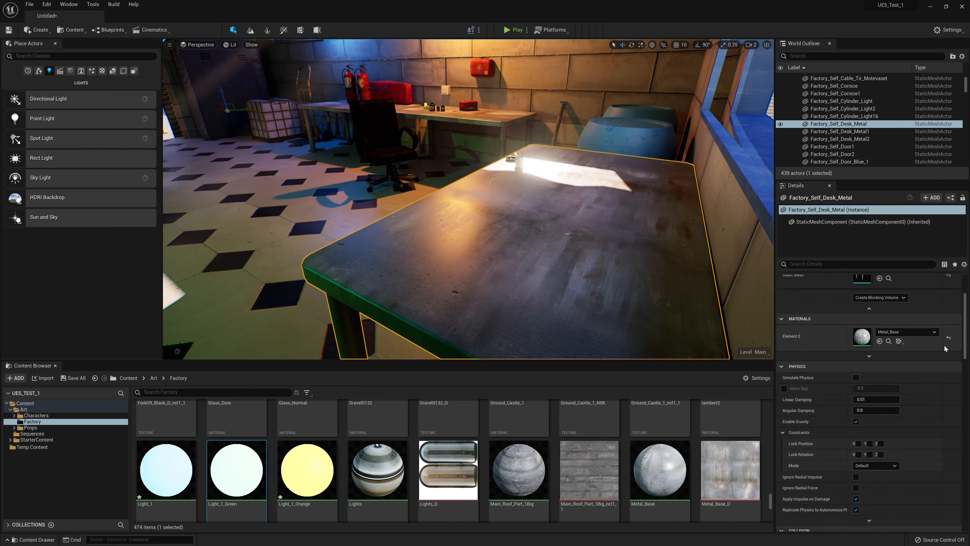
{"action": "double_click", "coordinate": [862, 336]}
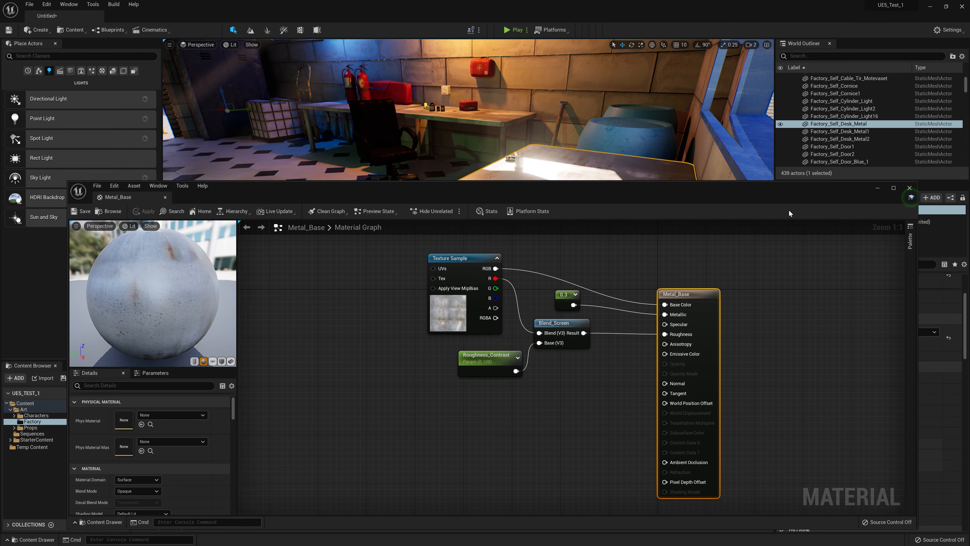
{"action": "left_click", "coordinate": [910, 188]}
- Compare the office chair with its attached PointLight7 and PointLight8 hidden and shown, leaving both lights visible
{"action": "right_click_drag", "start_coordinate": [463, 242], "coordinate": [463, 242]}
{"action": "key", "text": "Escape"}
{"action": "left_click", "coordinate": [508, 205]}
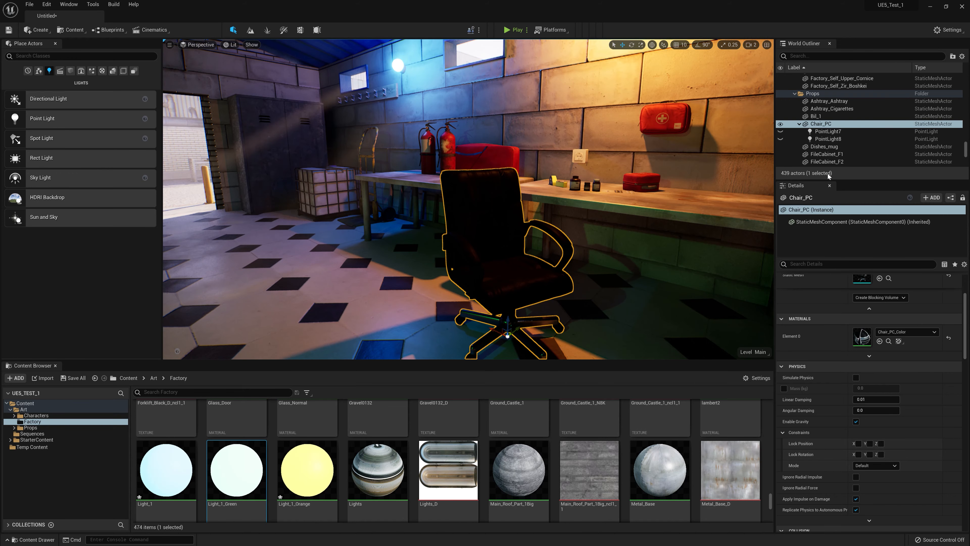
{"action": "left_click", "coordinate": [780, 132]}
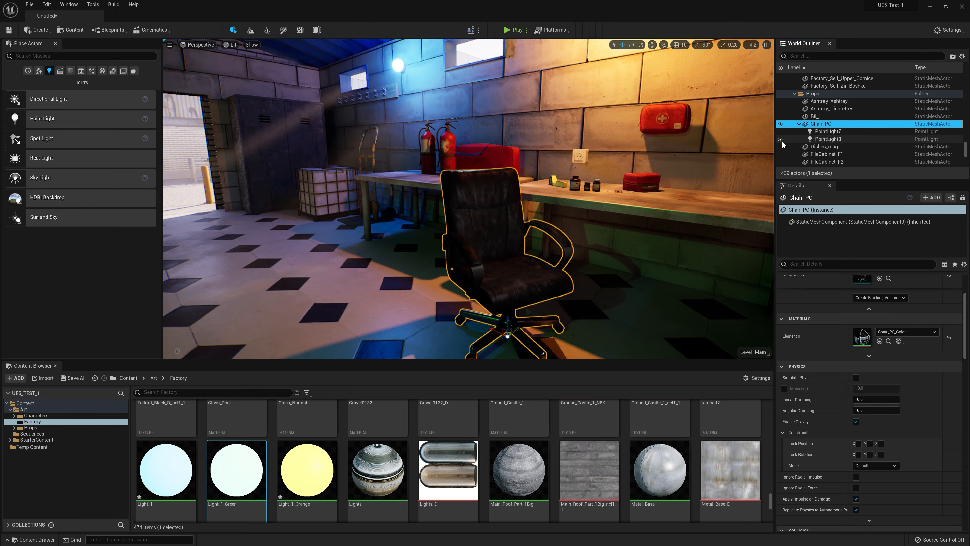
{"action": "left_click", "coordinate": [781, 139]}
{"action": "right_click_drag", "start_coordinate": [468, 199], "coordinate": [468, 199]}
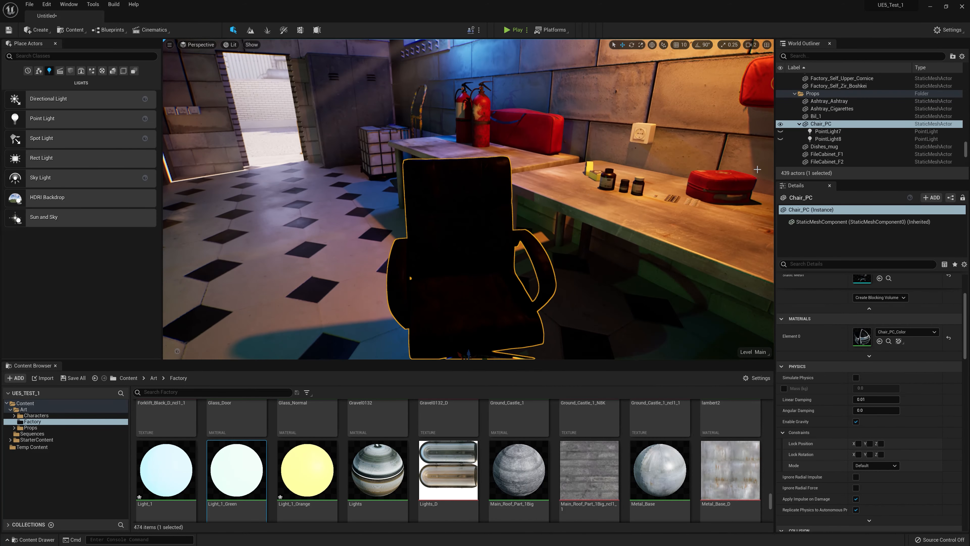
{"action": "left_click", "coordinate": [780, 132]}
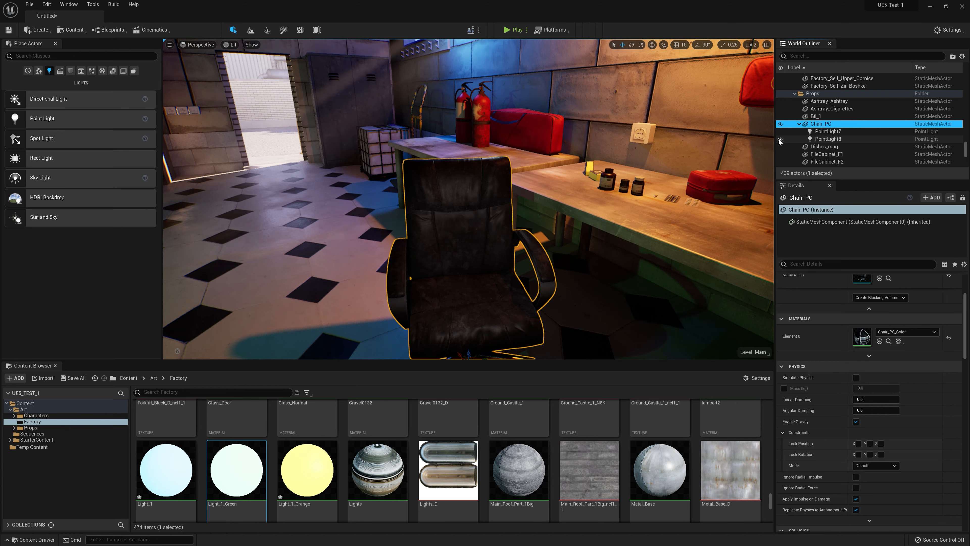
- Display the light icons and filter the properties of PointLight7 beside the chair for its lighting channels
{"action": "right_click_drag", "start_coordinate": [556, 156], "coordinate": [449, 180]}
{"action": "key", "text": "g"}
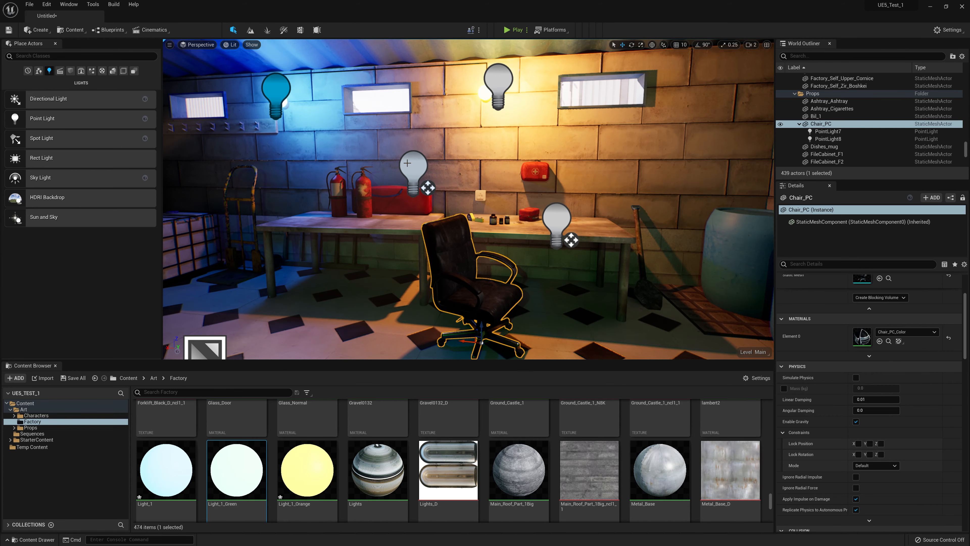
{"action": "left_click", "coordinate": [559, 222]}
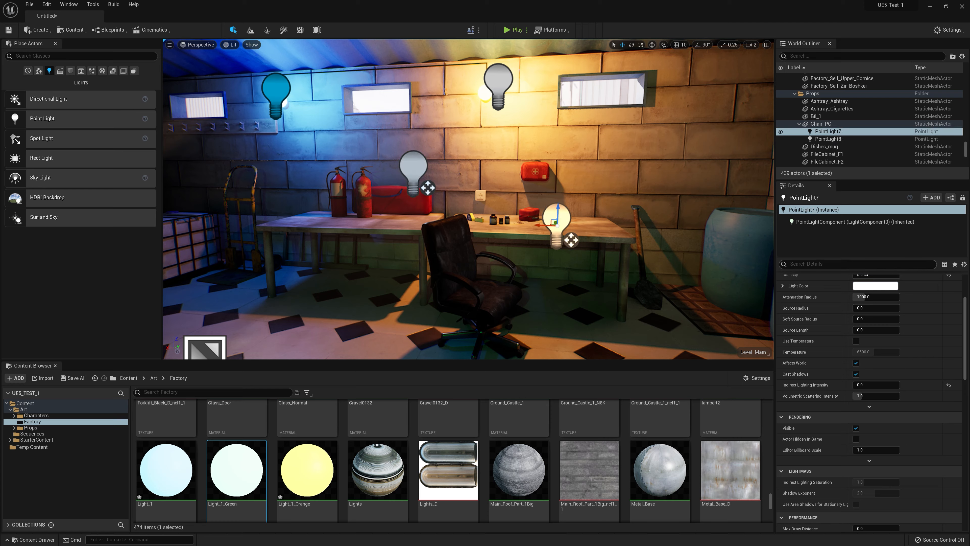
{"action": "left_click", "coordinate": [858, 264]}
{"action": "type", "text": "chan"}
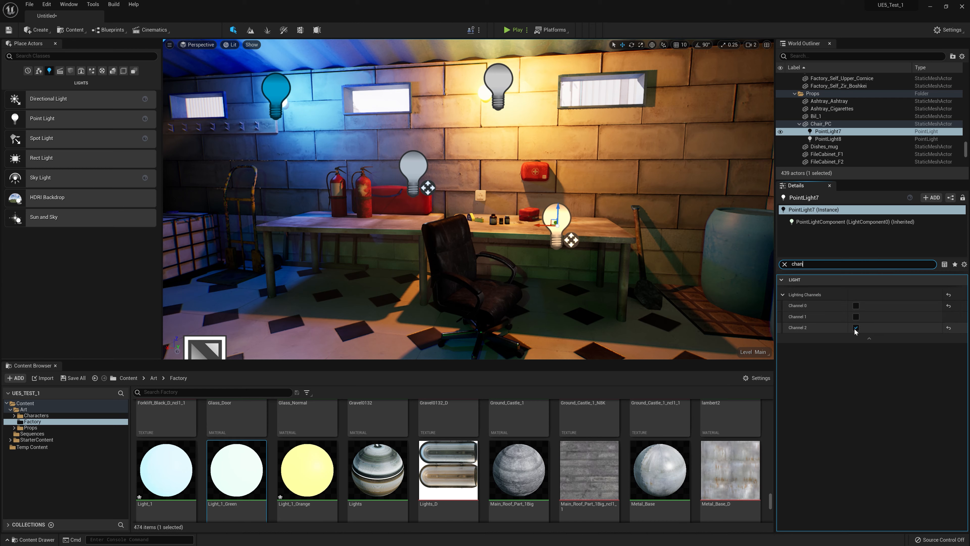
- Test the chair's lighting channels by switching Channel 0 and Channel 2 off and on, leaving both enabled, and hide the light icons
{"action": "left_click", "coordinate": [470, 259]}
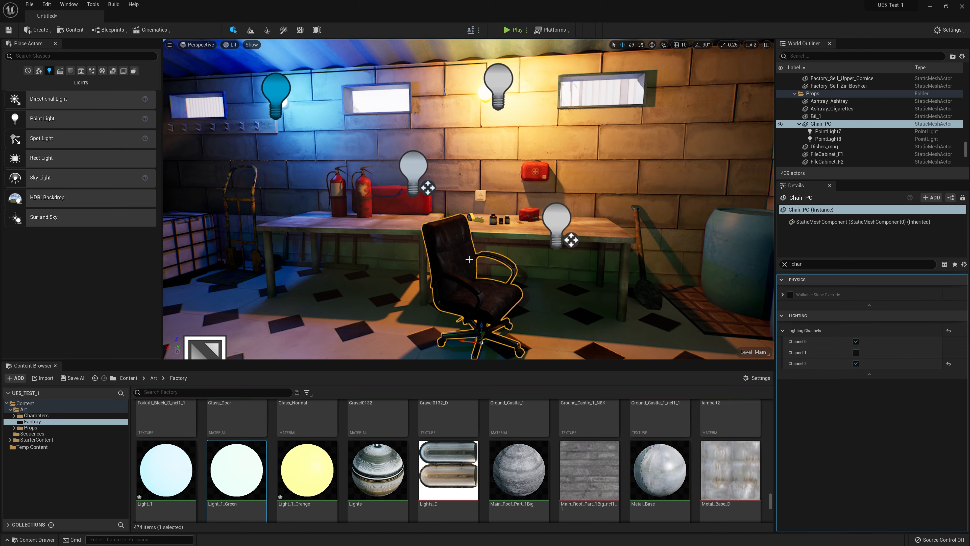
{"action": "left_click", "coordinate": [856, 340]}
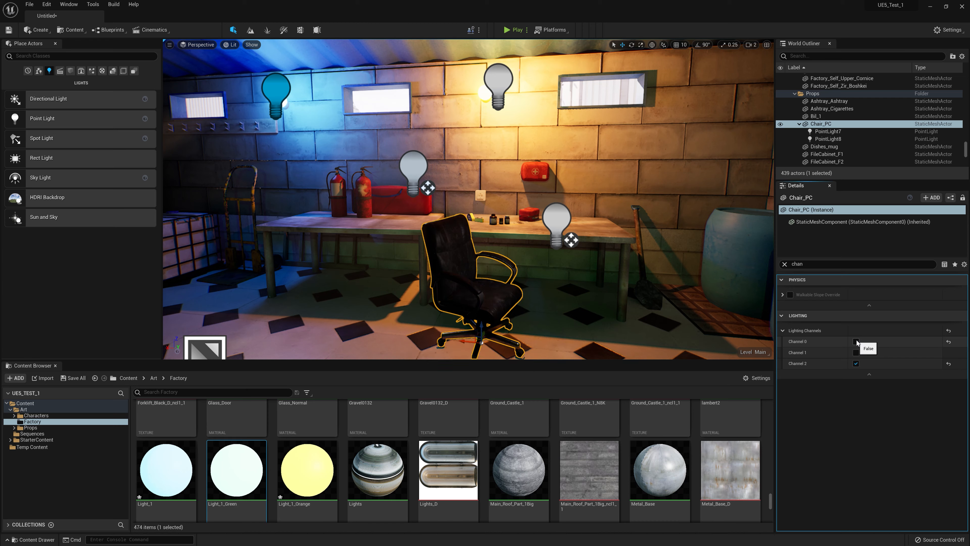
{"action": "left_click", "coordinate": [856, 341]}
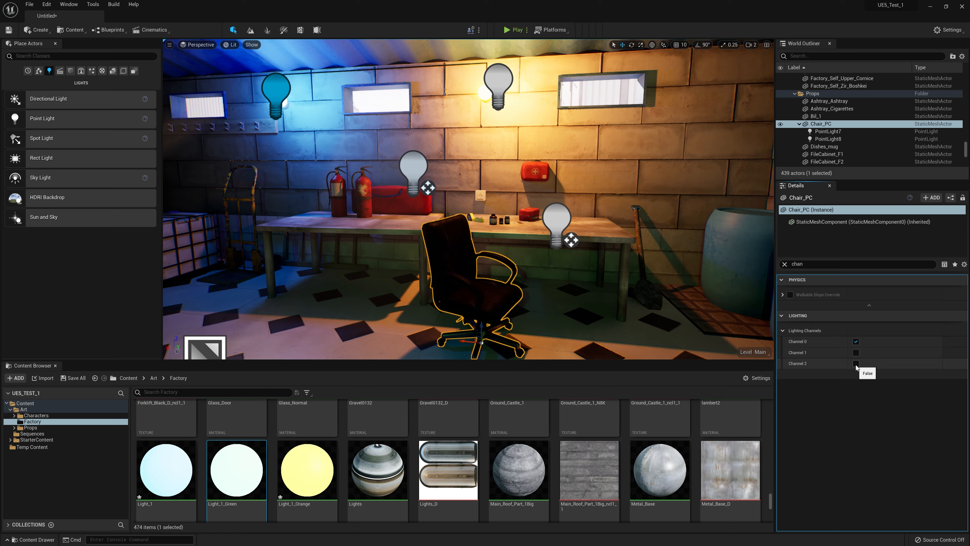
{"action": "right_click_drag", "start_coordinate": [518, 266], "coordinate": [428, 264]}
{"action": "key", "text": "g"}
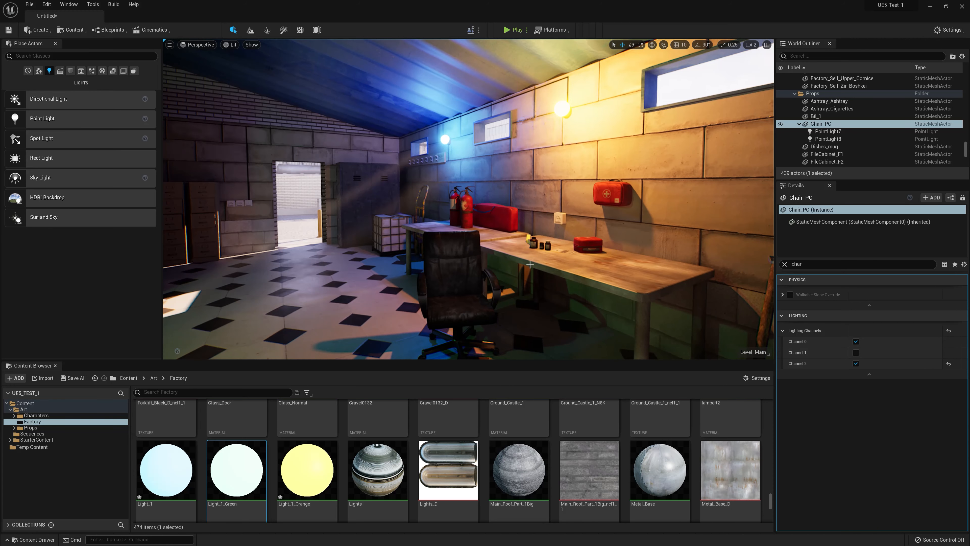
{"action": "right_click_drag", "start_coordinate": [526, 264], "coordinate": [396, 265]}
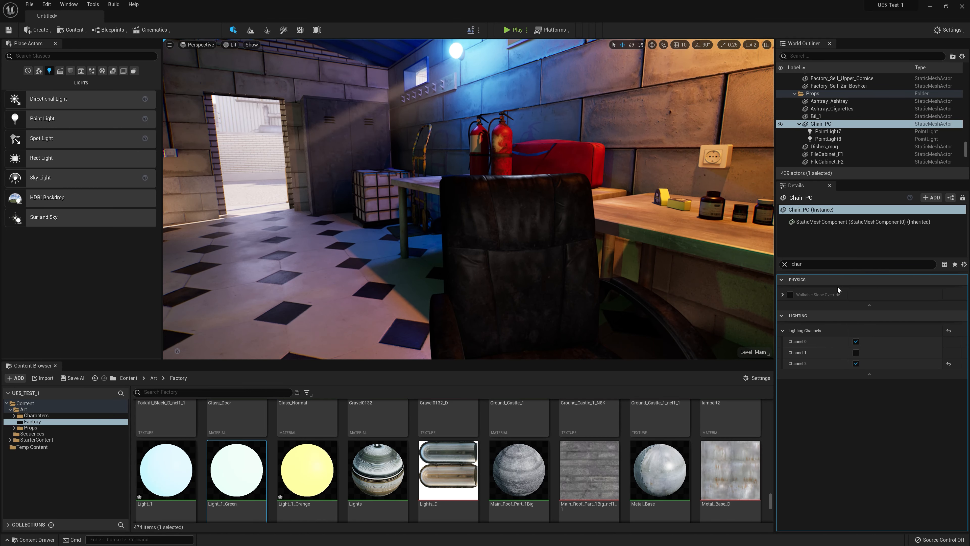
- Check PointLight8's lighting channels and compare the chair up close with its attached lights hidden and shown
{"action": "left_click", "coordinate": [827, 139]}
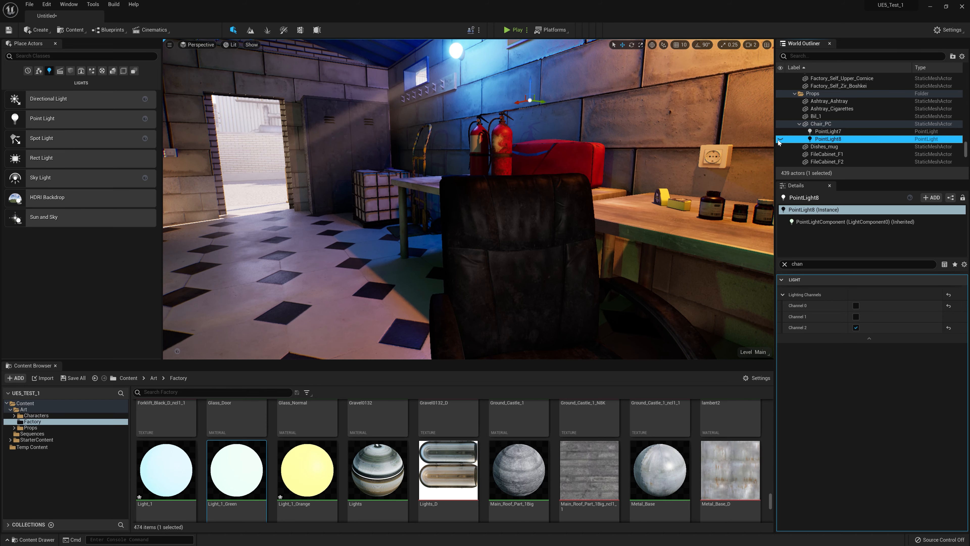
{"action": "right_click_drag", "start_coordinate": [395, 265], "coordinate": [391, 266]}
{"action": "left_click", "coordinate": [781, 131]}
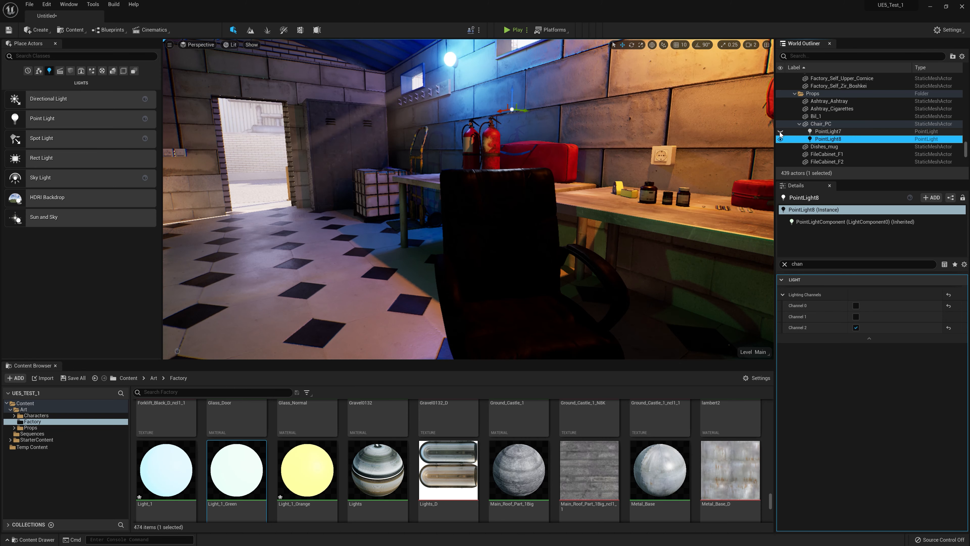
{"action": "left_click", "coordinate": [781, 132]}
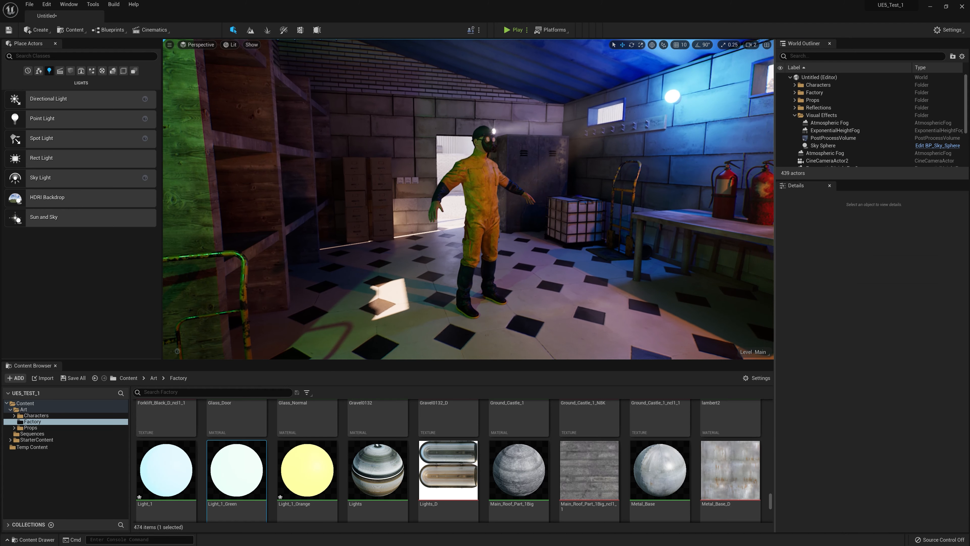
- Place a new point light on the floor beside the worker and restrict its lighting channels to Channel 1 only
{"action": "scroll", "coordinate": [642, 154], "scroll_direction": "up", "scroll_amount": 4}
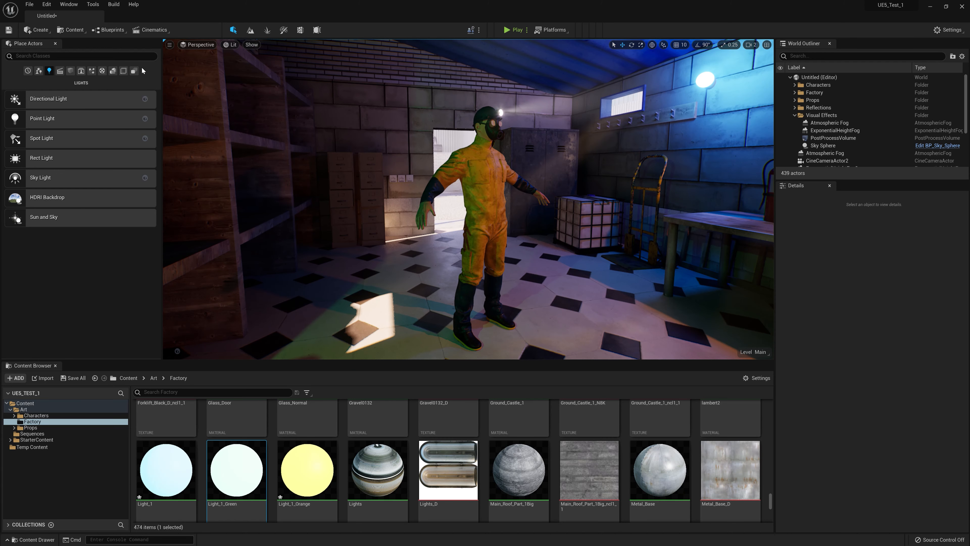
{"action": "left_click_drag", "start_coordinate": [48, 120], "coordinate": [383, 245]}
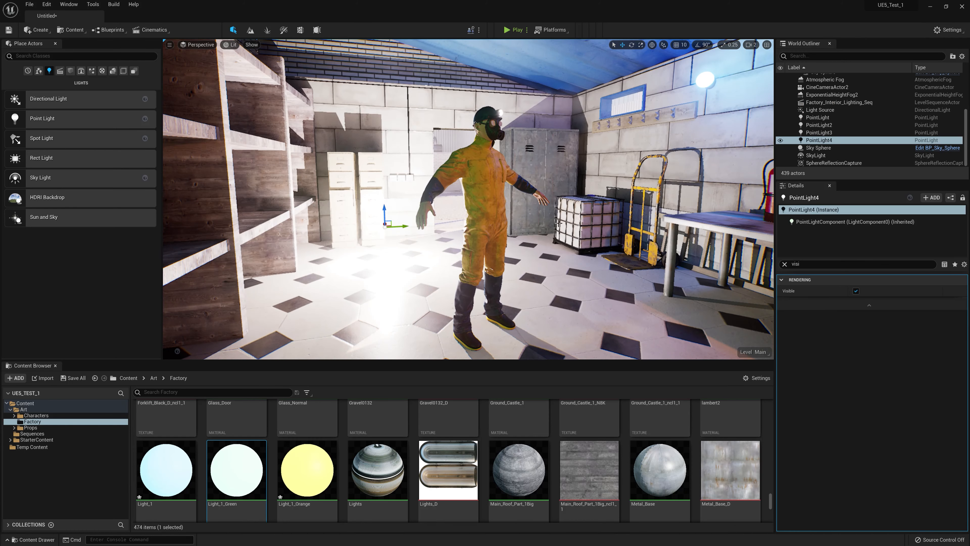
{"action": "key", "text": "BackSpace"}
{"action": "key", "text": "BackSpace"}
{"action": "key", "text": "BackSpace"}
{"action": "key", "text": "BackSpace"}
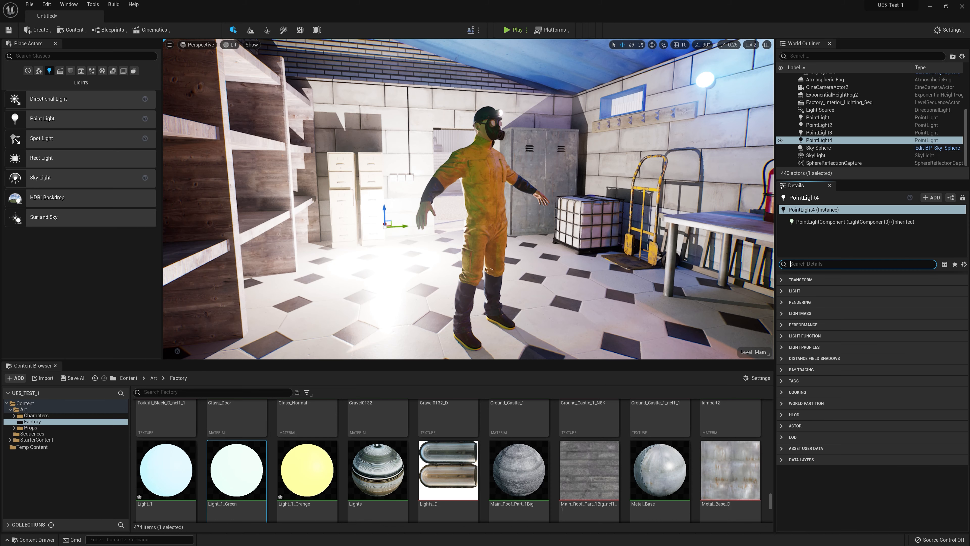
{"action": "type", "text": "chann"}
{"action": "left_click", "coordinate": [855, 317]}
{"action": "left_click", "coordinate": [856, 306]}
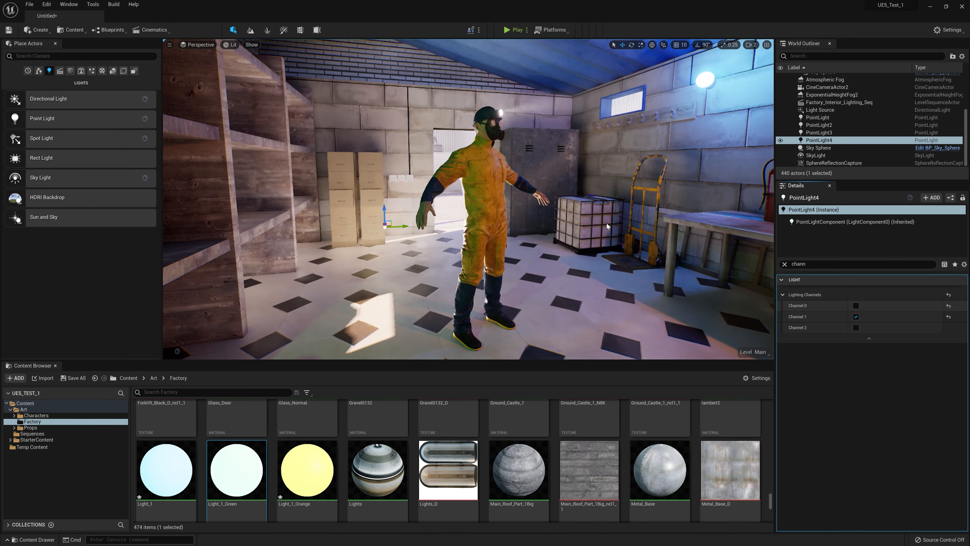
- Examine the lighting channels enabled on the worker's Worker_cloth mesh and collapse the Worker group
{"action": "left_click", "coordinate": [484, 181]}
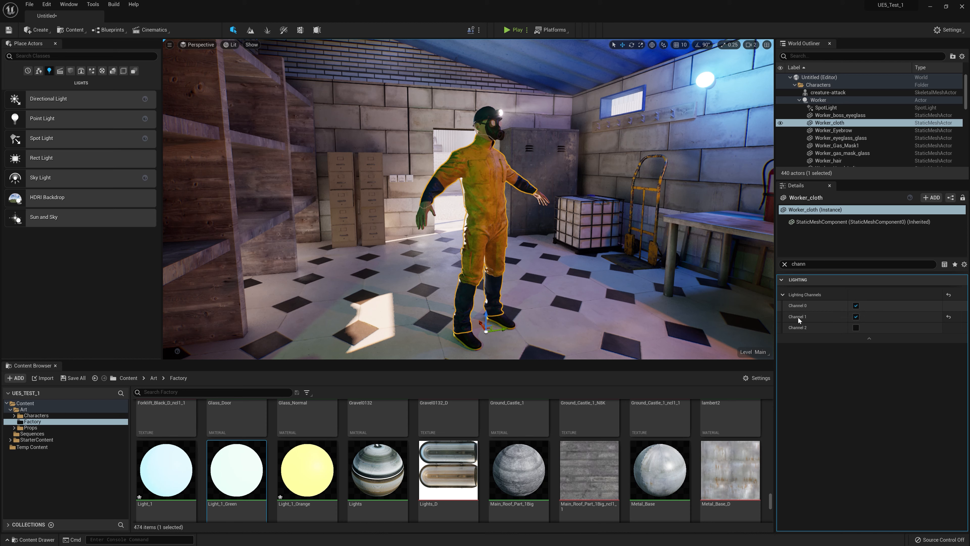
{"action": "left_click", "coordinate": [799, 100]}
{"action": "scroll", "coordinate": [414, 217], "scroll_direction": "up", "scroll_amount": 2}
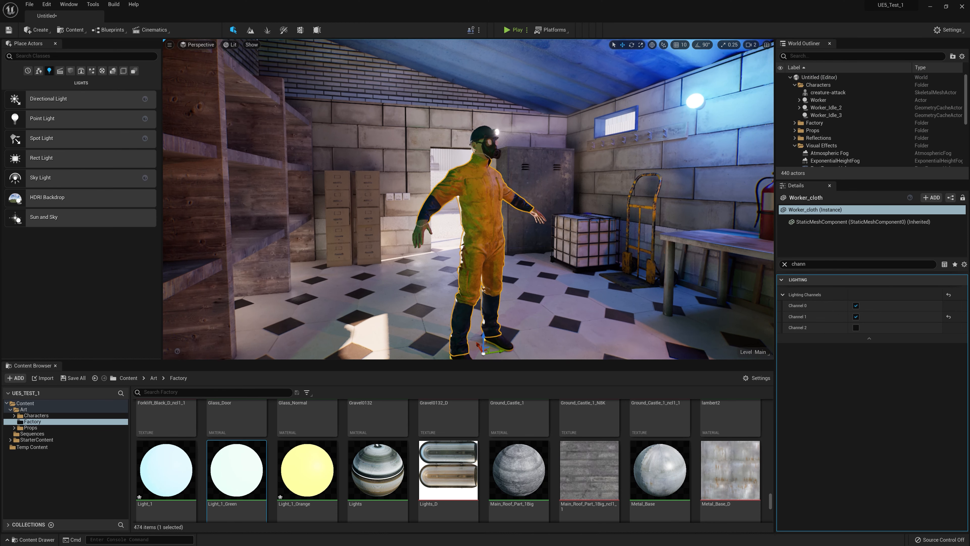
- Display the light icons, select the point light beside the worker, and search the light's properties for "spec"
{"action": "key", "text": "g"}
{"action": "left_click", "coordinate": [381, 240]}
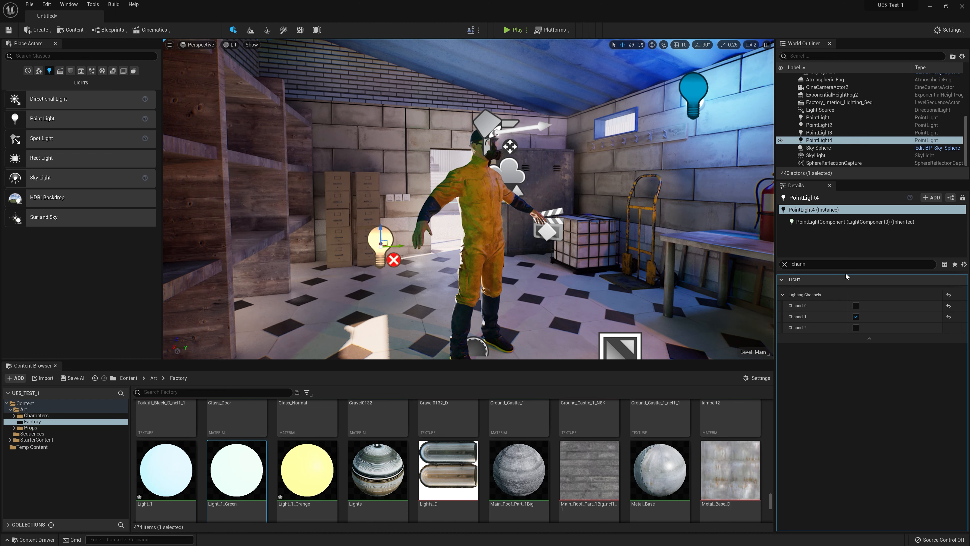
{"action": "left_click", "coordinate": [784, 264]}
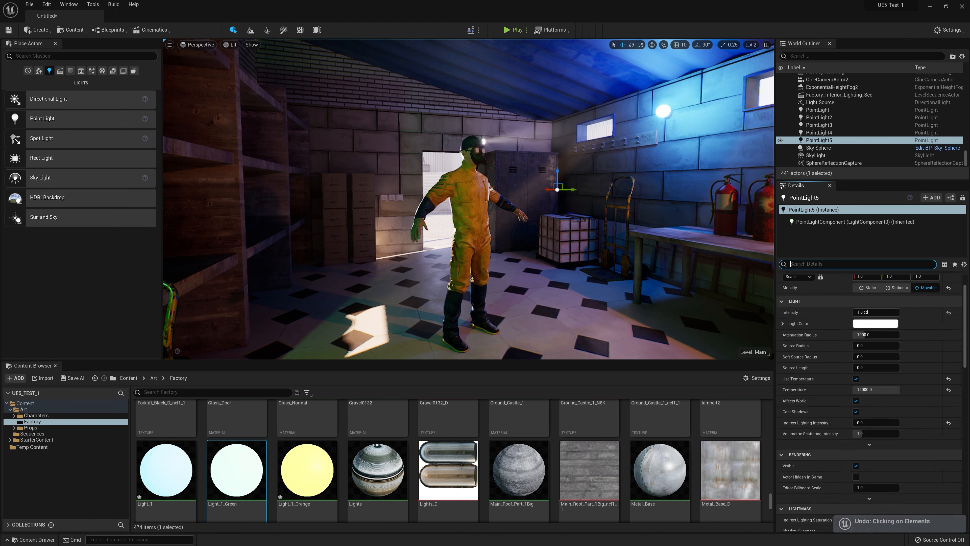
{"action": "type", "text": "spec"}
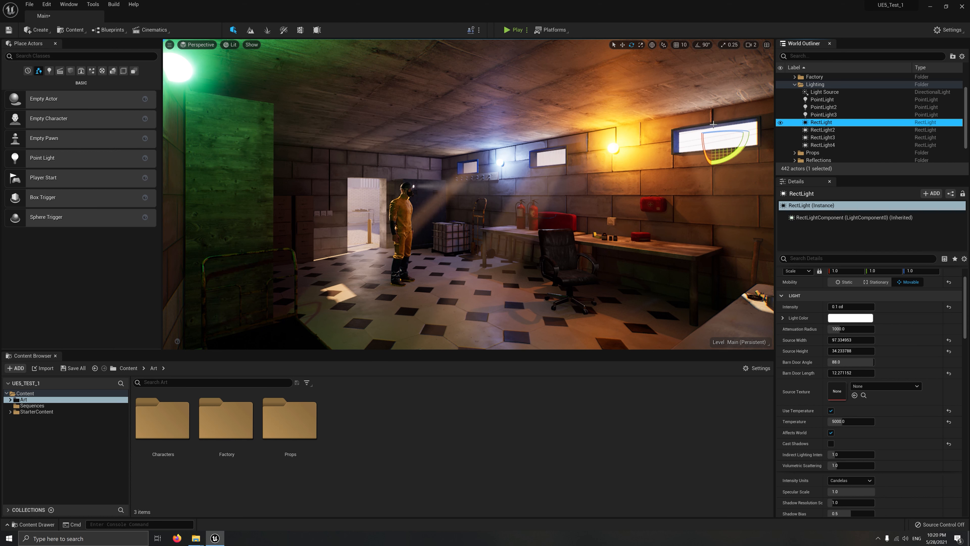
- Display the light icons and compare the scene with the window's RectLight hidden and shown
{"action": "right_click_drag", "start_coordinate": [713, 124], "coordinate": [719, 122]}
{"action": "key", "text": "g"}
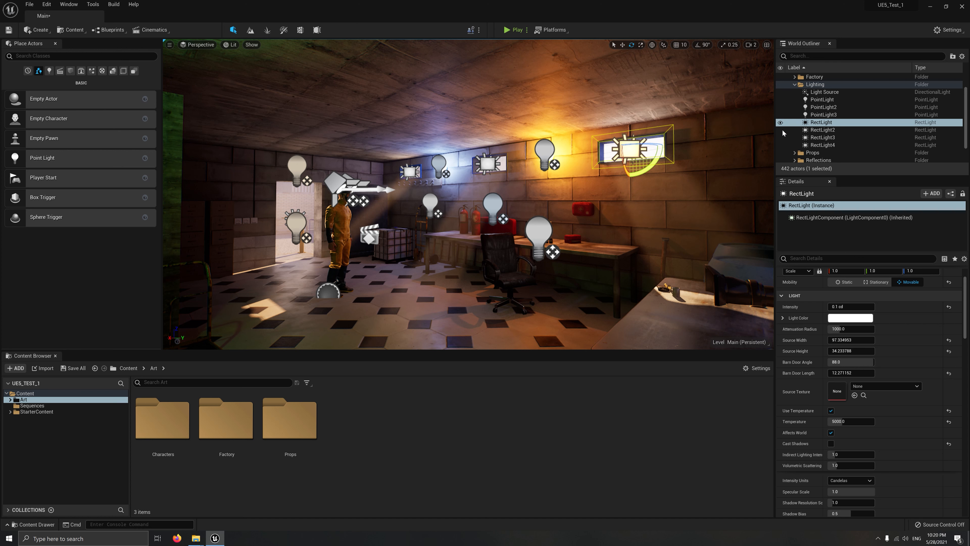
{"action": "left_click", "coordinate": [780, 123]}
{"action": "left_click", "coordinate": [781, 123]}
{"action": "left_click", "coordinate": [781, 123]}
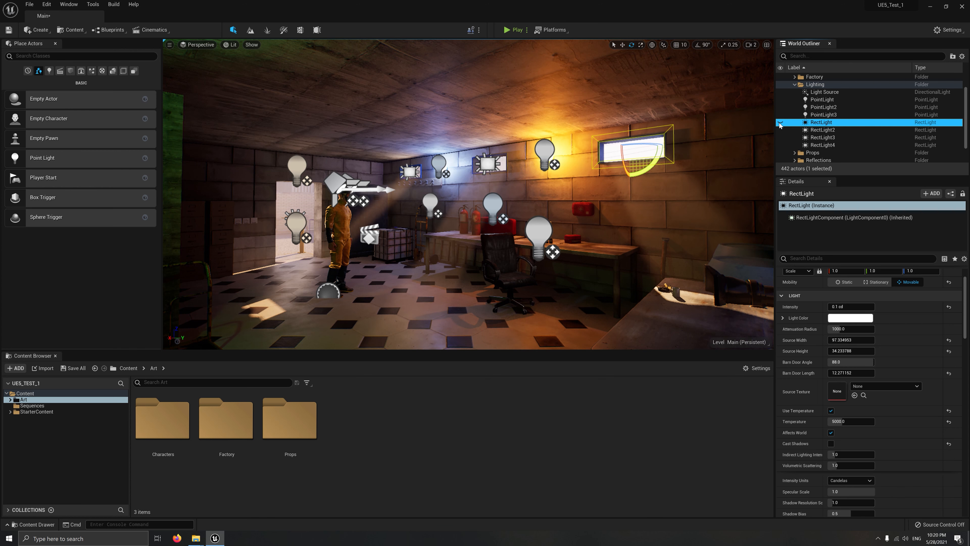
{"action": "left_click", "coordinate": [780, 123]}
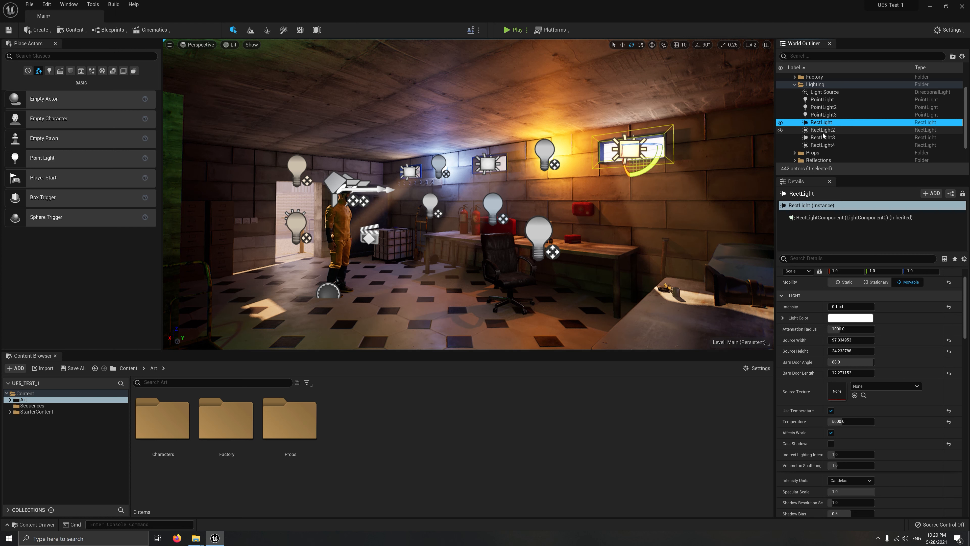
- Select RectLight through RectLight4 and toggle their visibility together to compare their effect on the room
{"action": "left_click", "coordinate": [823, 144], "text": "shift"}
{"action": "left_click", "coordinate": [780, 123]}
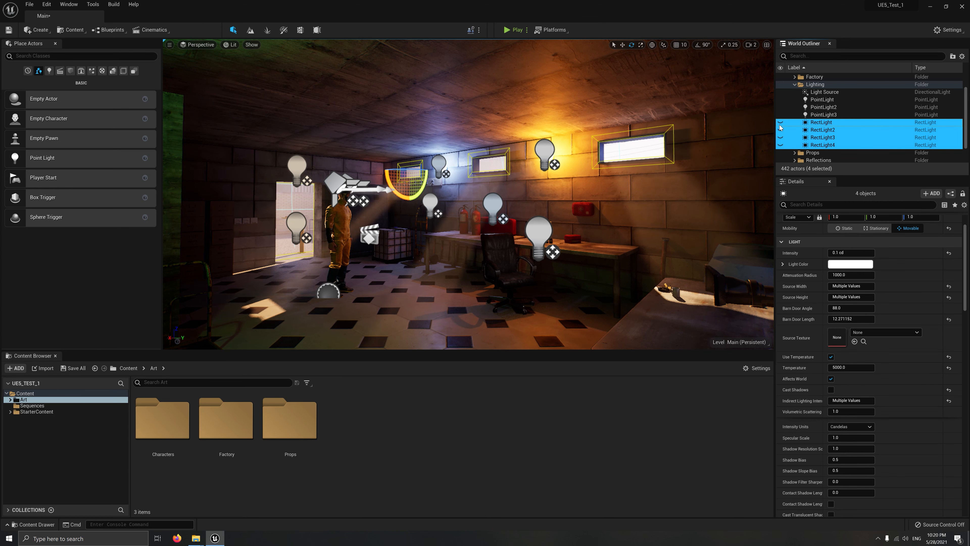
{"action": "left_click", "coordinate": [781, 126]}
{"action": "left_click", "coordinate": [780, 126]}
- Compare the lighting around the open doorway with the four rect lights hidden and shown
{"action": "left_click_drag", "start_coordinate": [584, 160], "coordinate": [529, 175]}
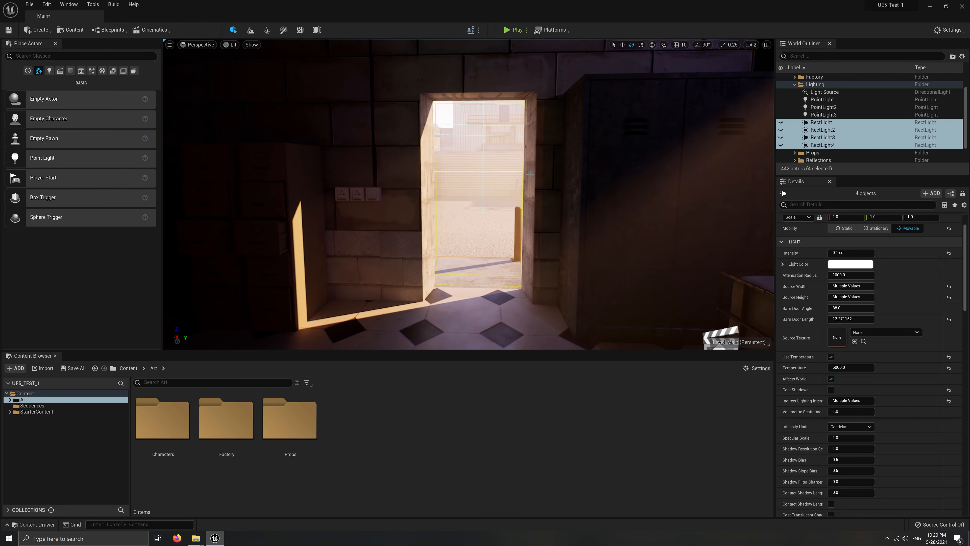
{"action": "left_click", "coordinate": [781, 145]}
{"action": "left_click", "coordinate": [780, 146]}
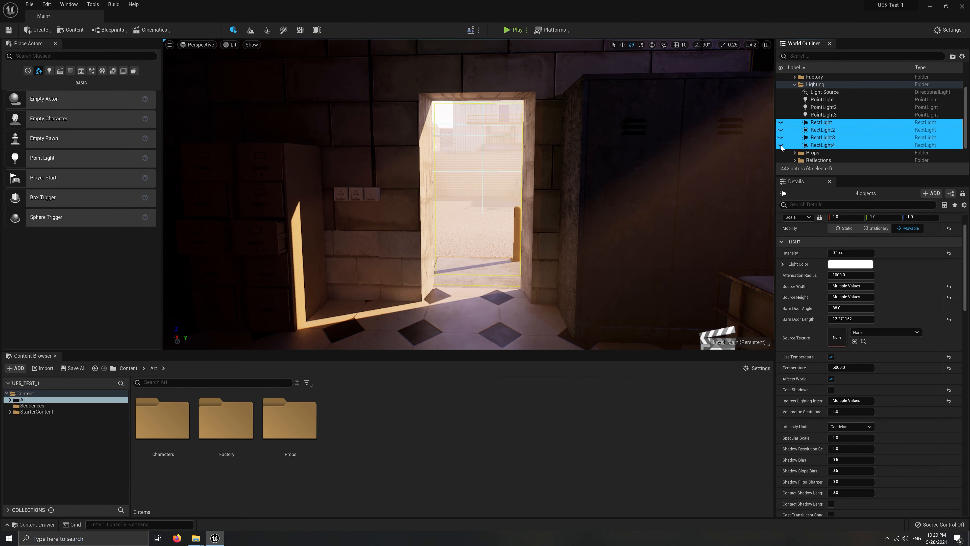
{"action": "left_click", "coordinate": [781, 146]}
{"action": "right_click_drag", "start_coordinate": [656, 153], "coordinate": [715, 154]}
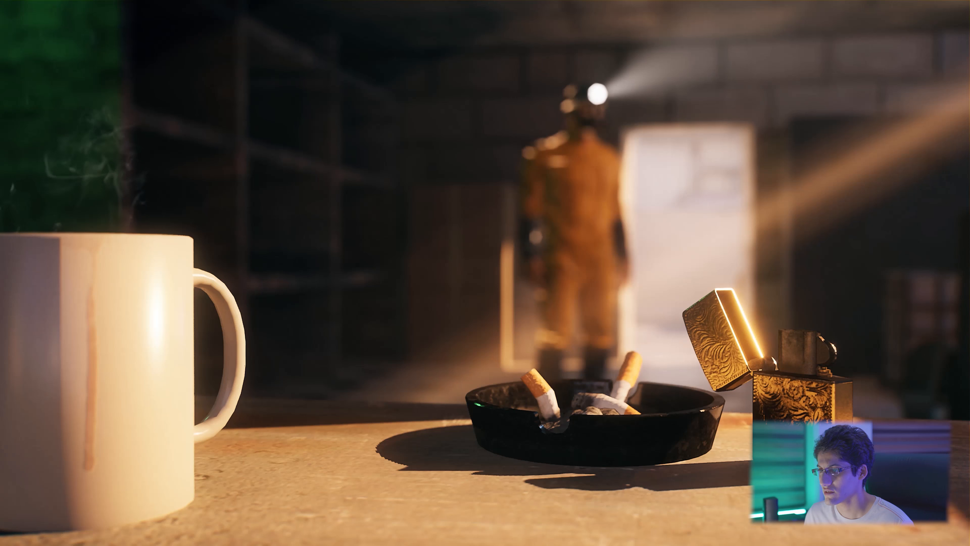